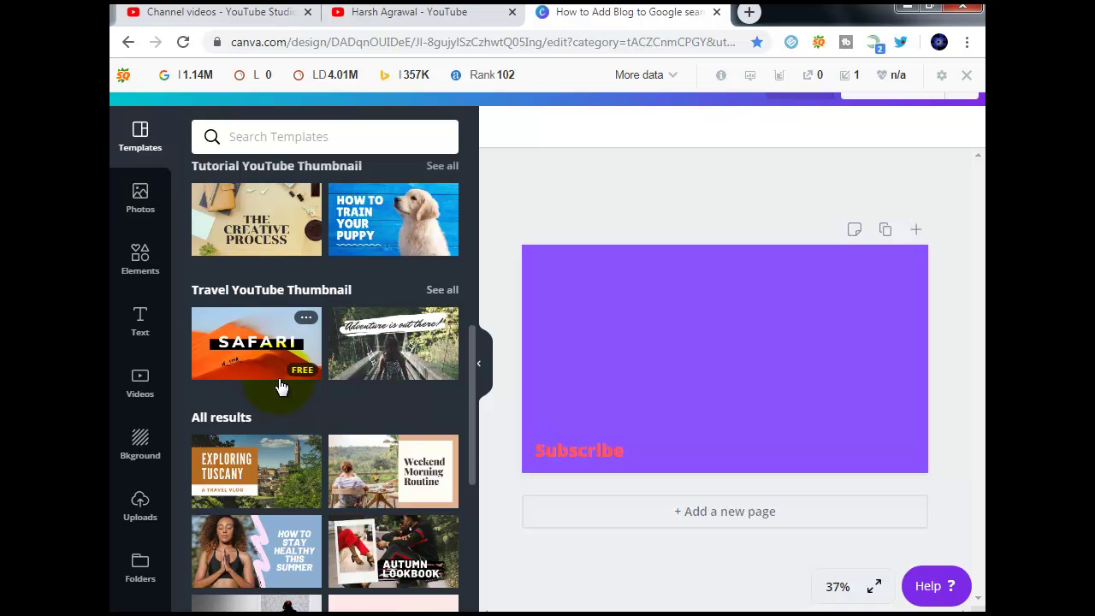
Browse the YouTube thumbnail templates for a suitable design
scroll(280, 387, down, 4)
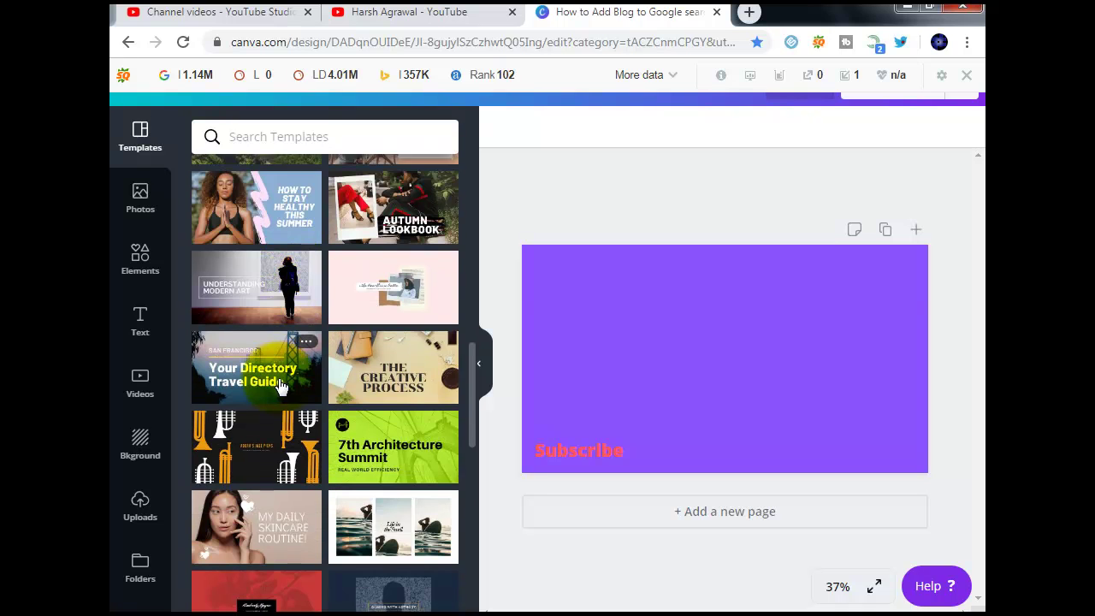
scroll(281, 387, down, 3)
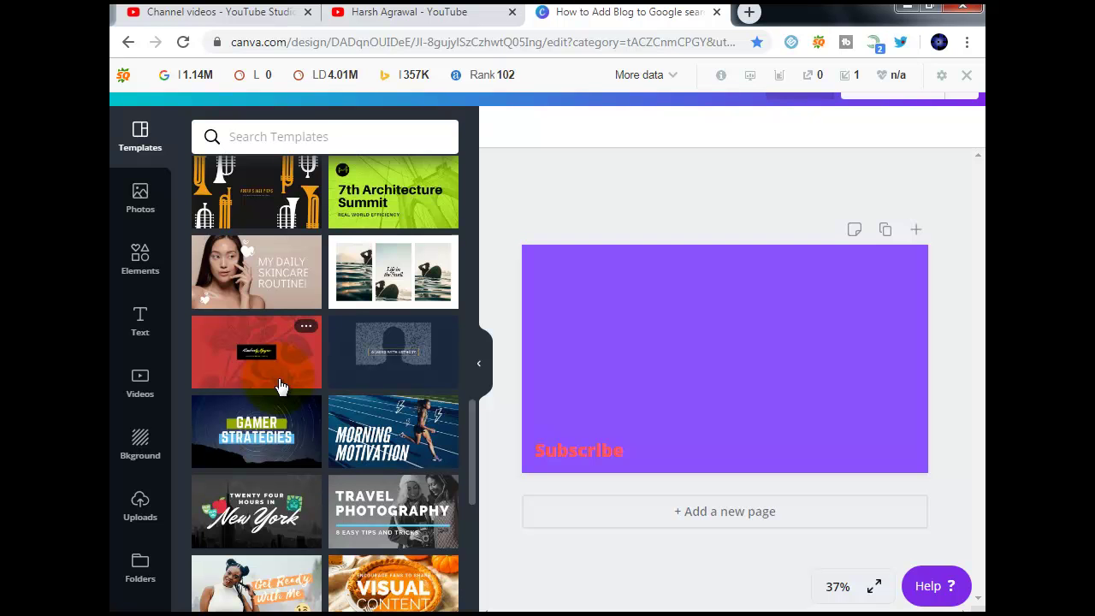
scroll(281, 386, down, 1)
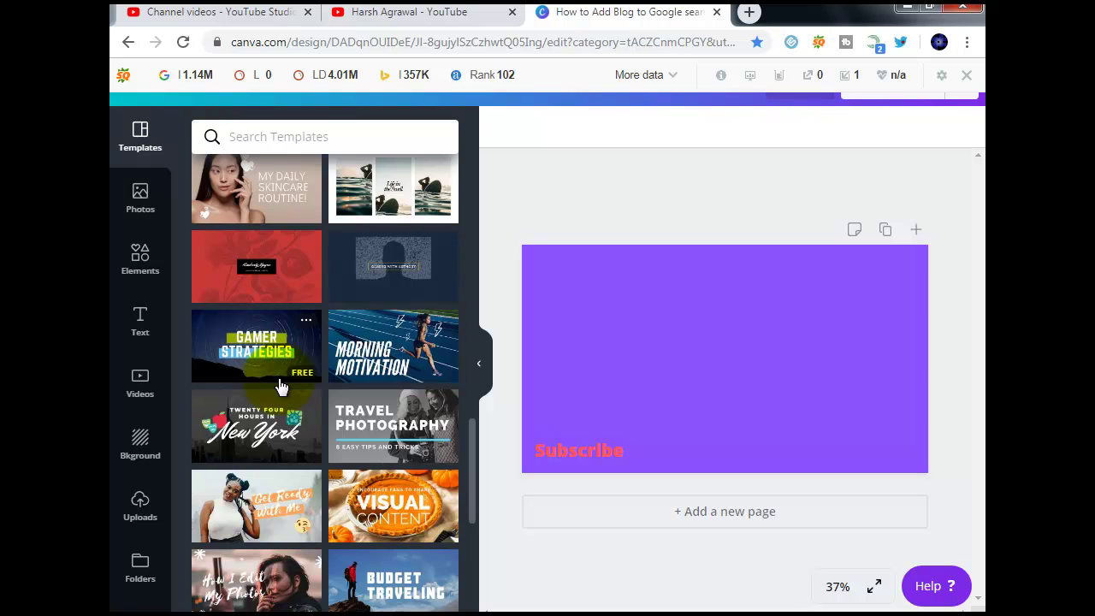
scroll(281, 386, down, 2)
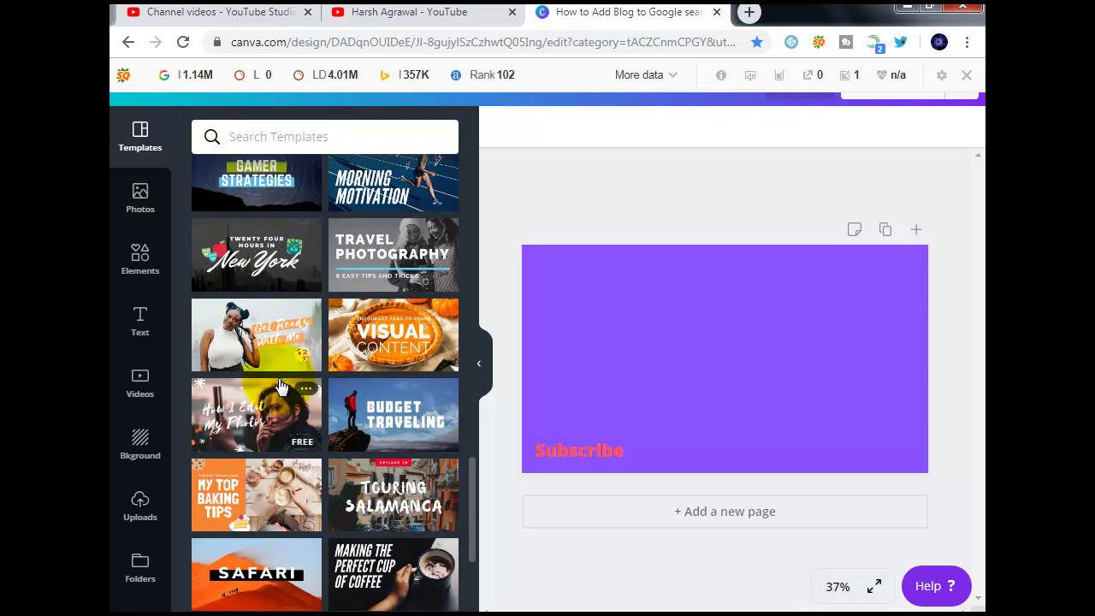
scroll(281, 387, down, 4)
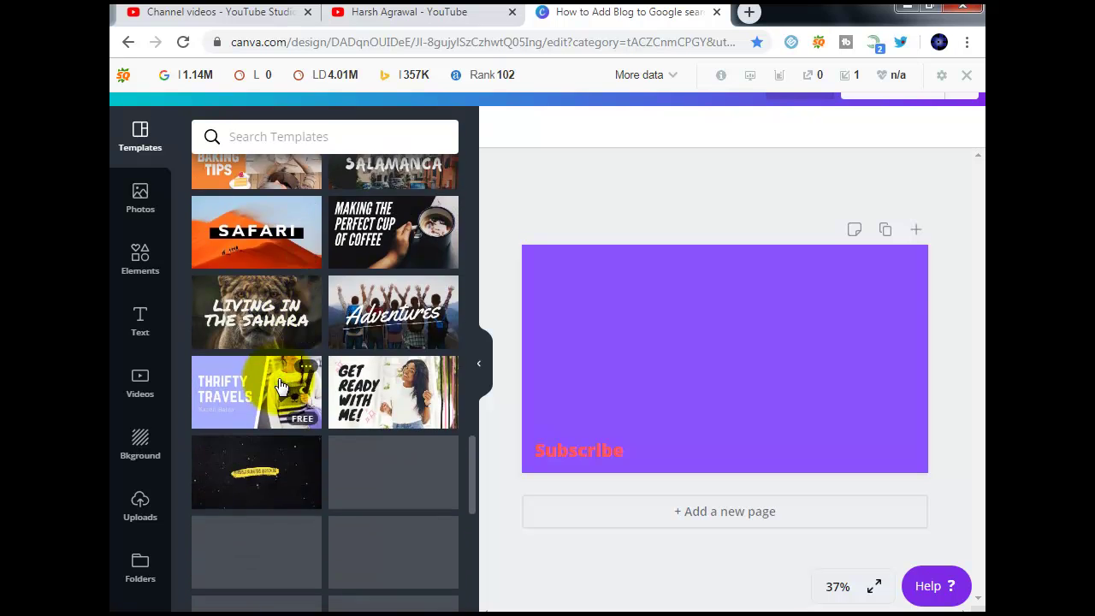
scroll(281, 386, down, 4)
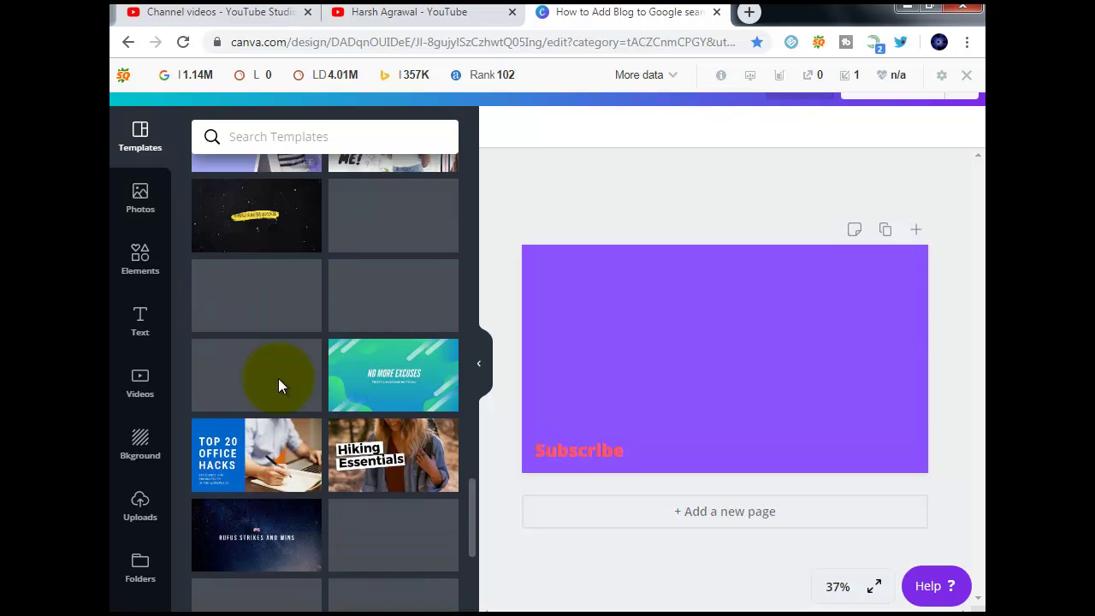
scroll(280, 386, up, 6)
scroll(281, 387, up, 6)
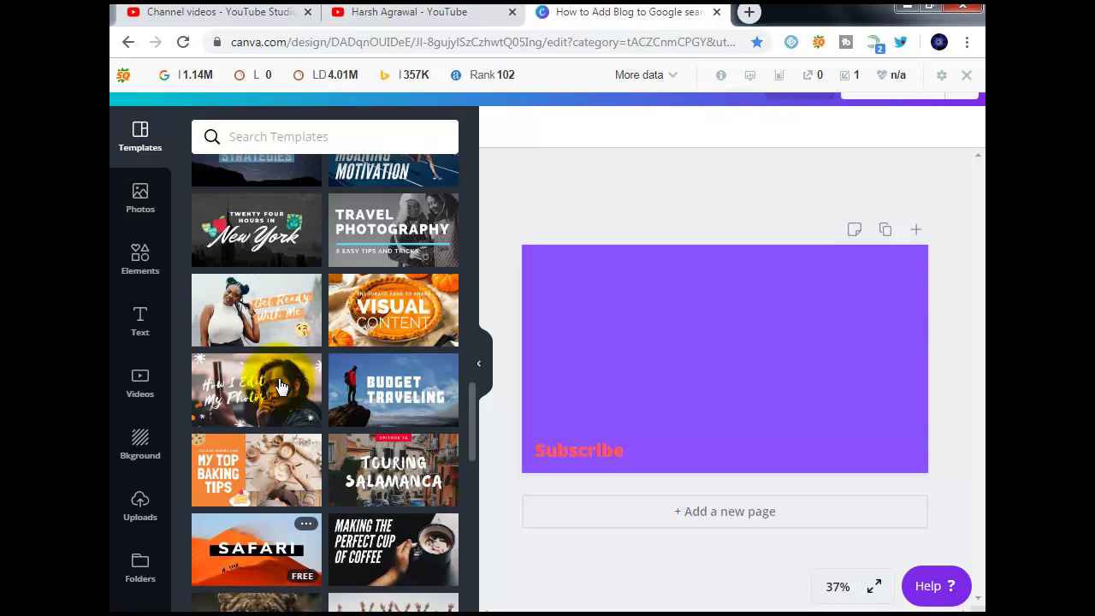
scroll(281, 387, up, 5)
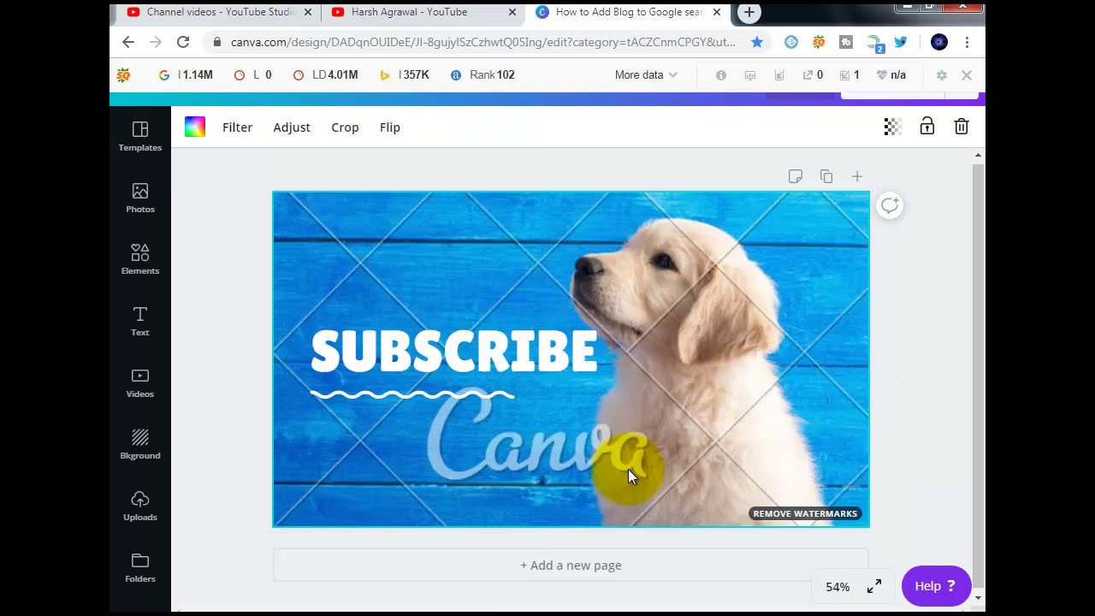
Replace the "SUBSCRIBE" heading with "HOW TO CREATE RICH THUMBNAIL USING CANVA"
click(453, 364)
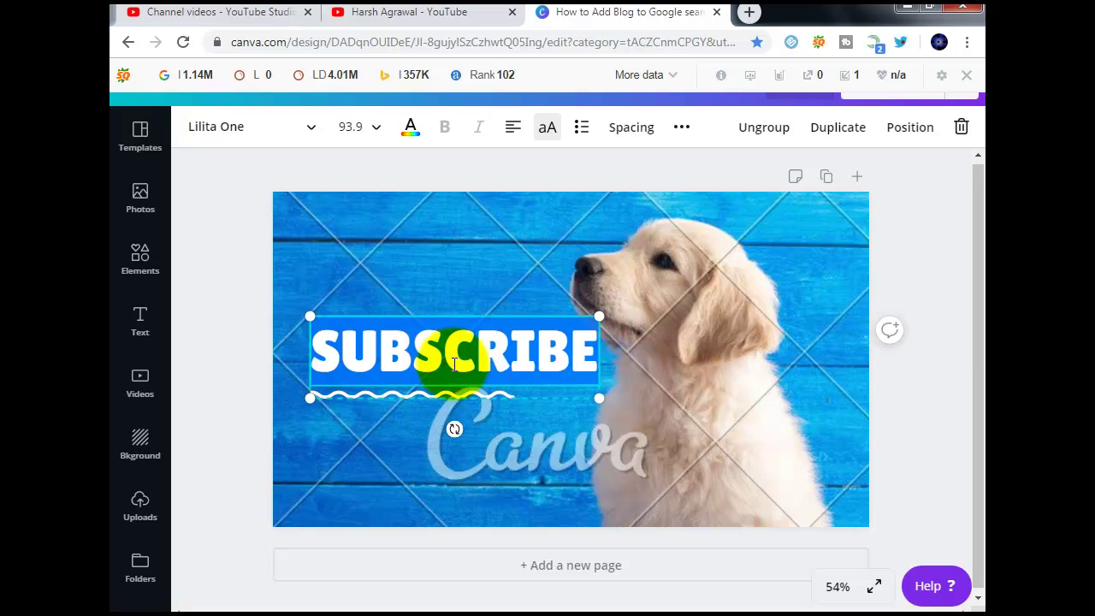
text(HOWTO)
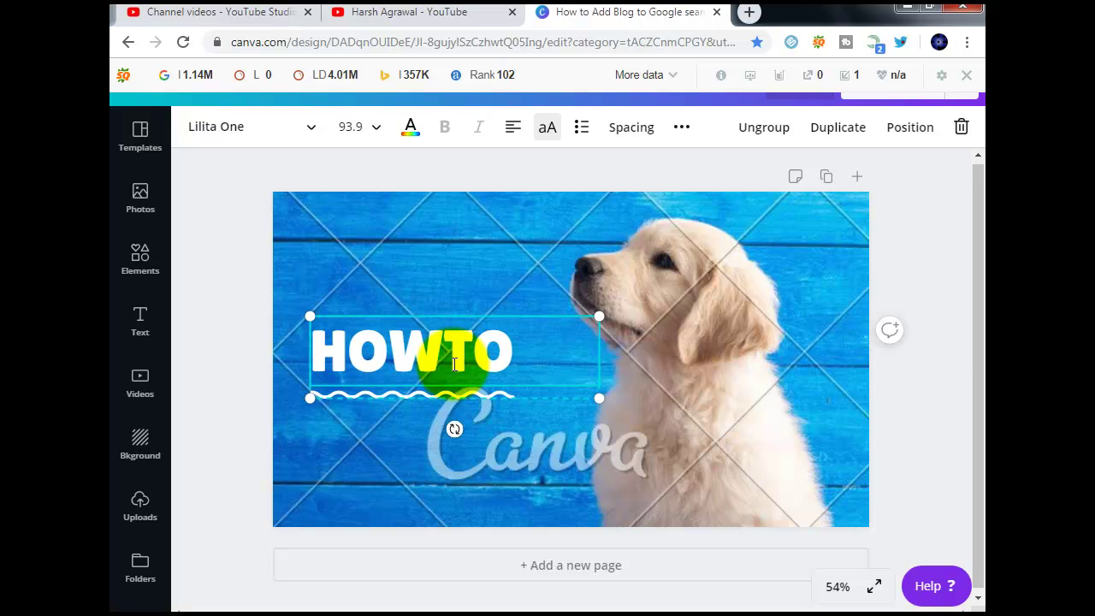
key(BackSpace)
text(TO CREAET)
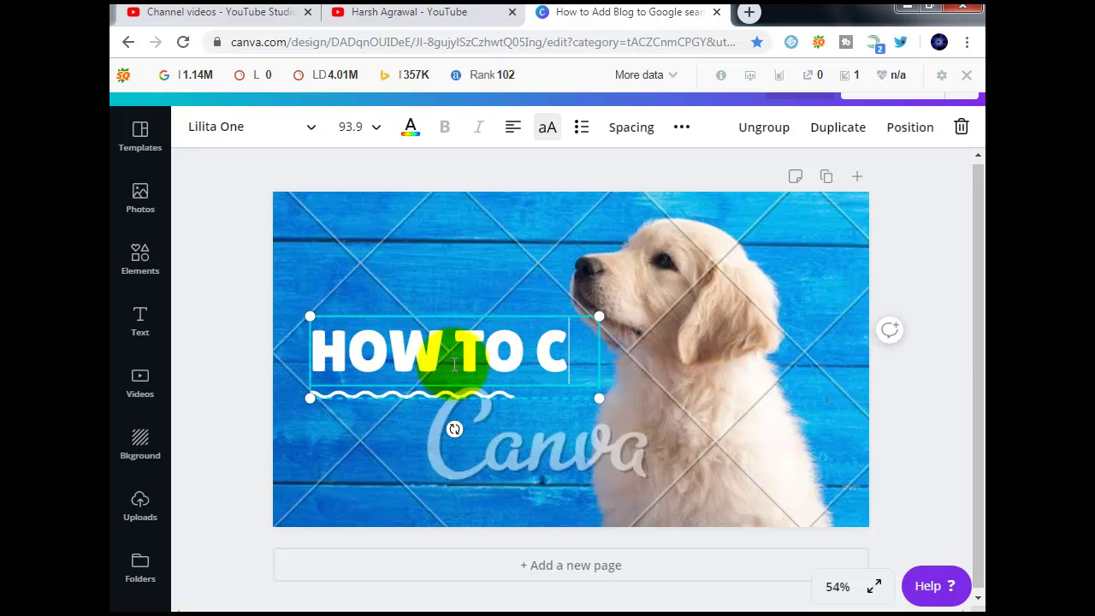
key(BackSpace)
text(TE)
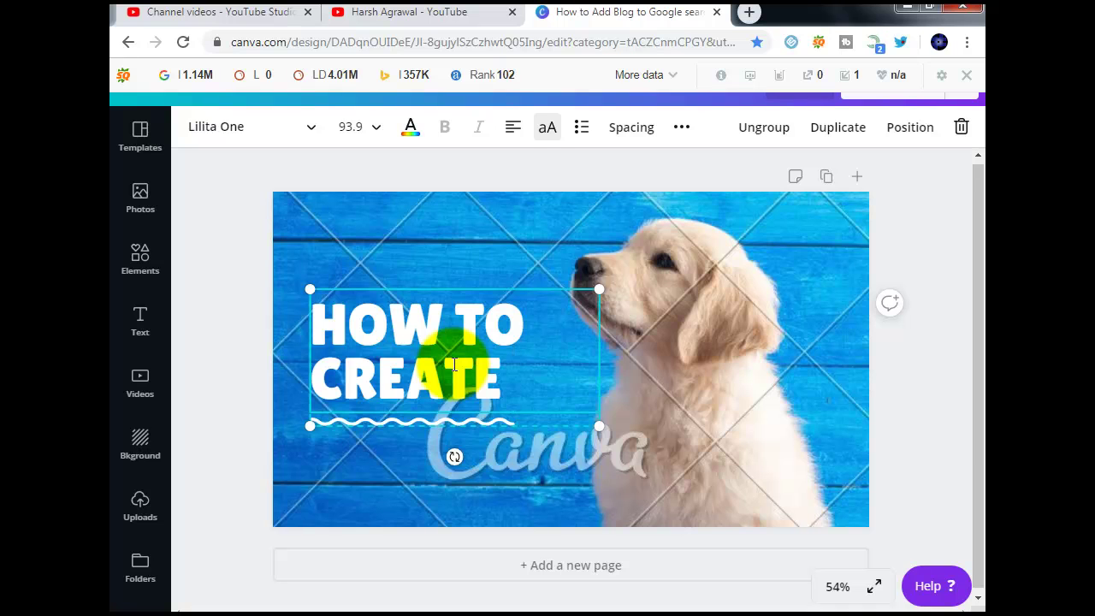
text(RICH)
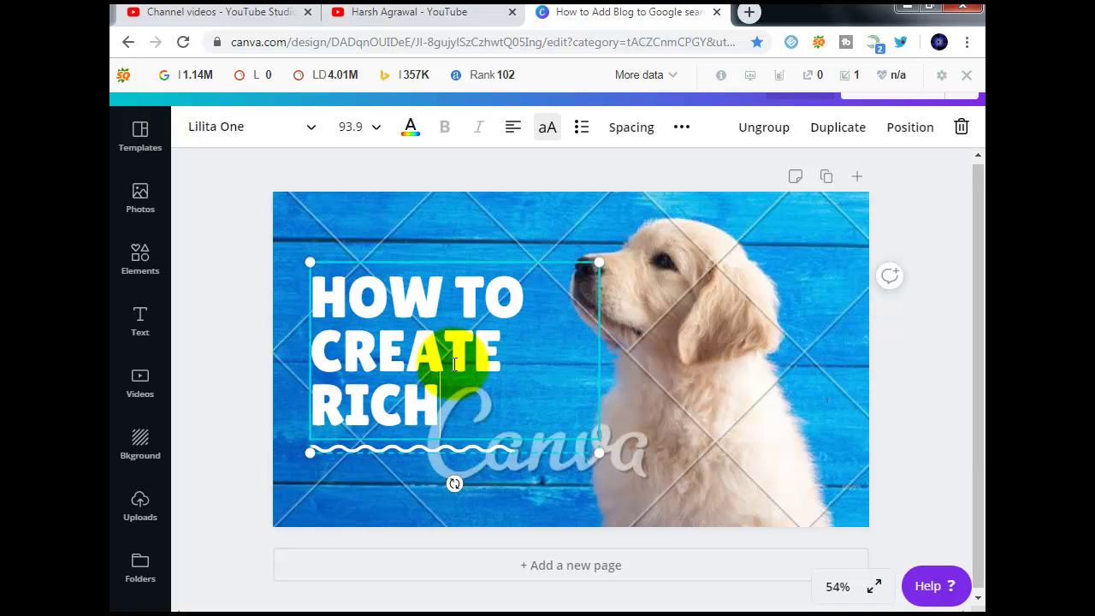
text( T)
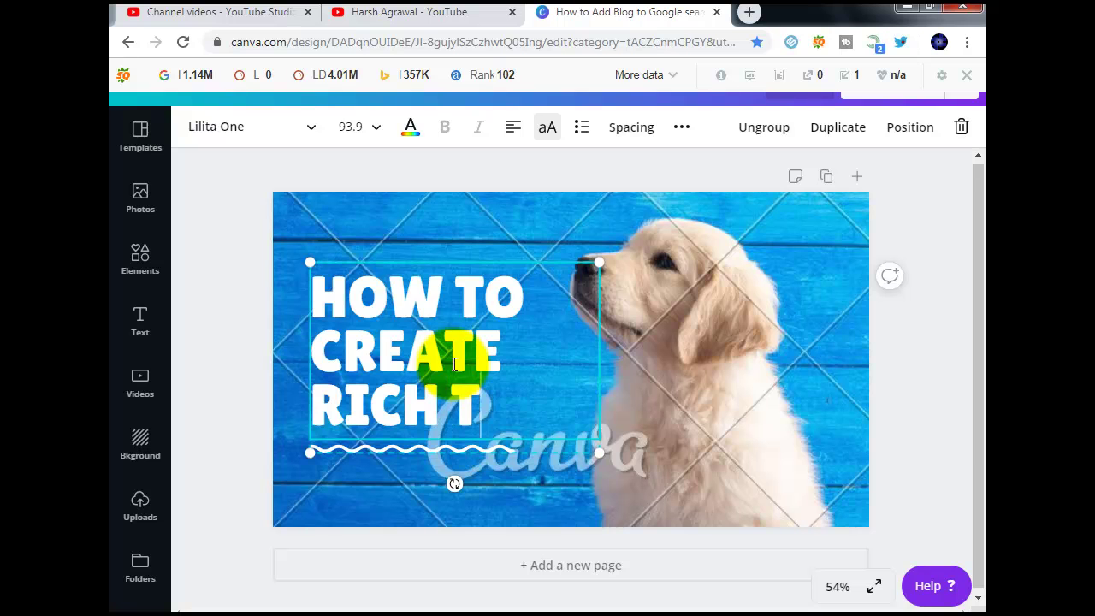
text(HUMBNAIL)
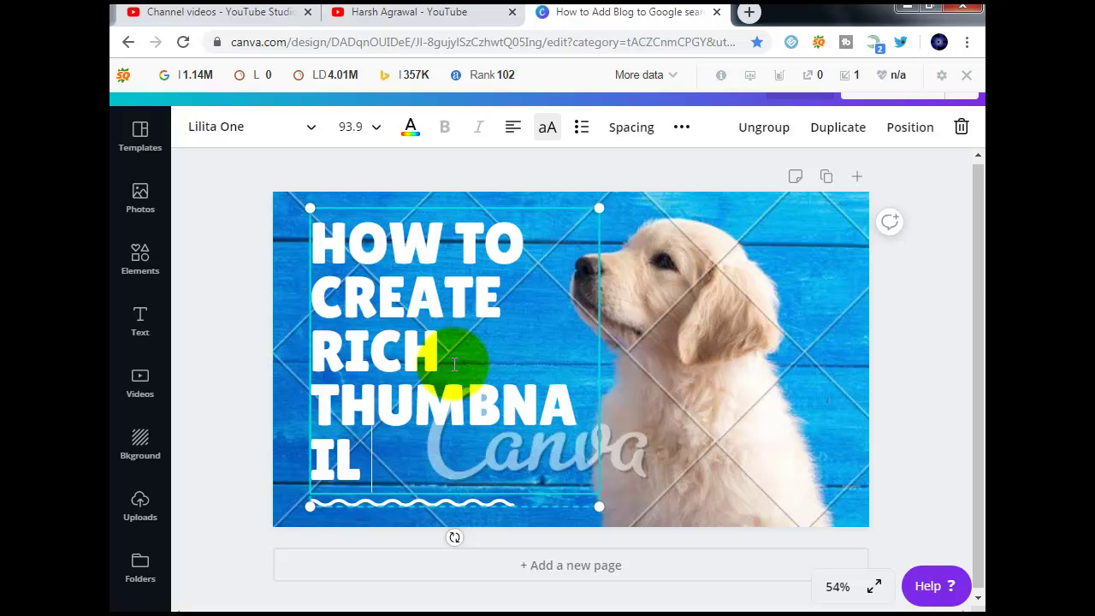
text( USIN)
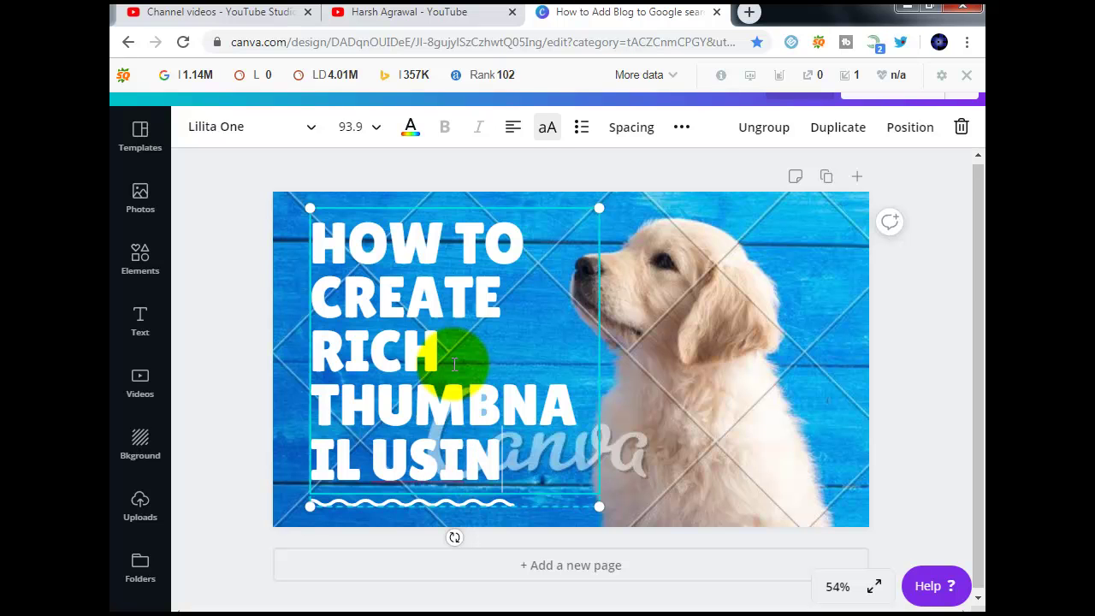
text(G CANVA)
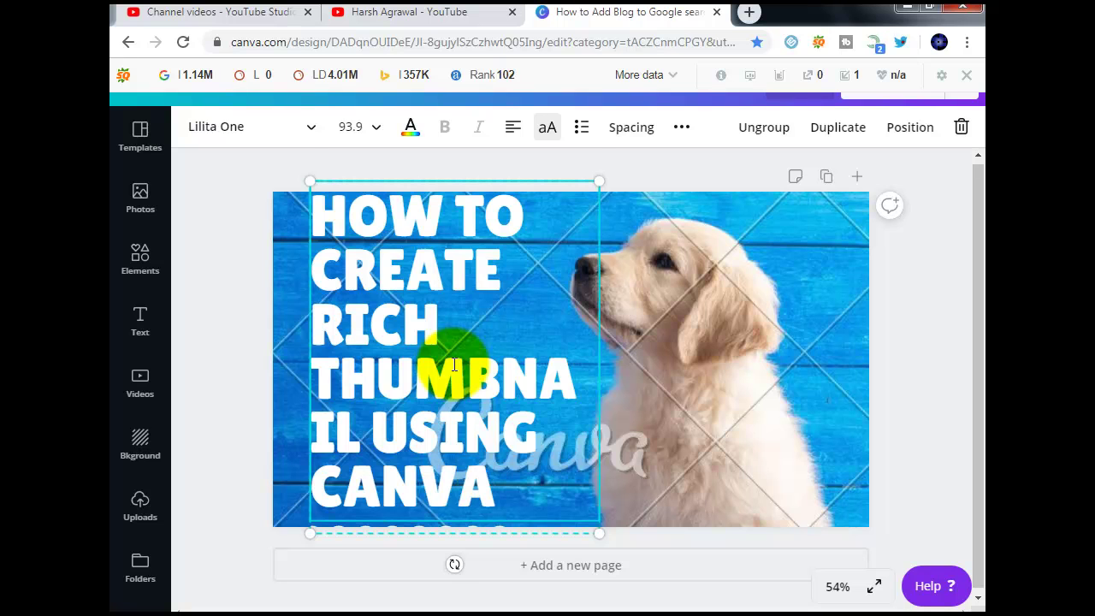
key(Return)
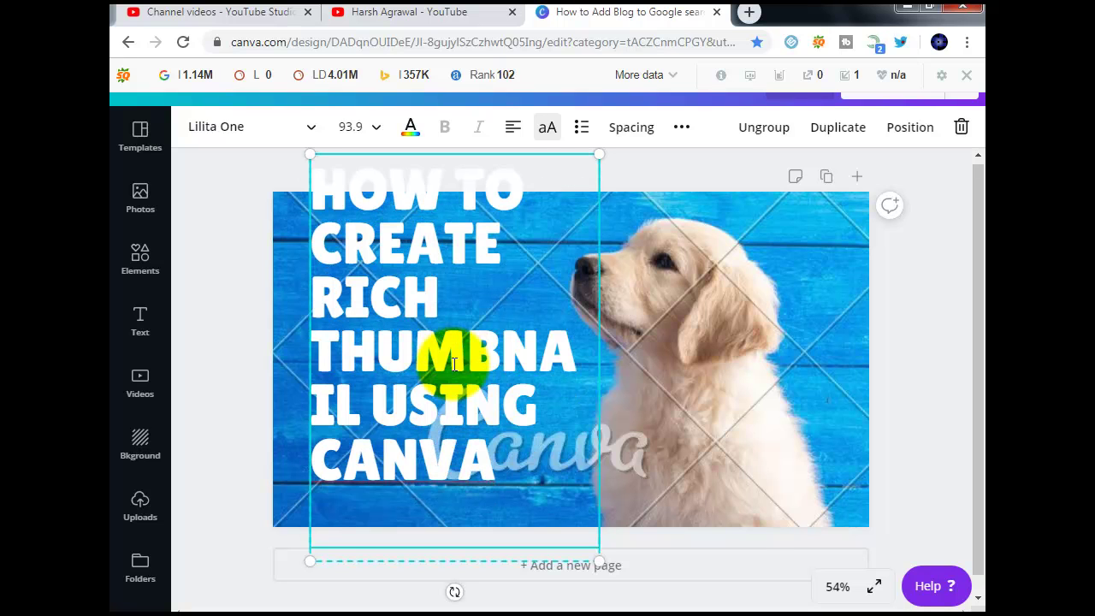
key(BackSpace)
Shrink the title text group and move it to the upper-left corner of the thumbnail
drag(560, 205, 510, 261)
drag(436, 350, 344, 263)
click(371, 169)
click(383, 309)
Delete the puppy background image and add the trending photo of the woman in a striped dress against a grey wall
click(662, 462)
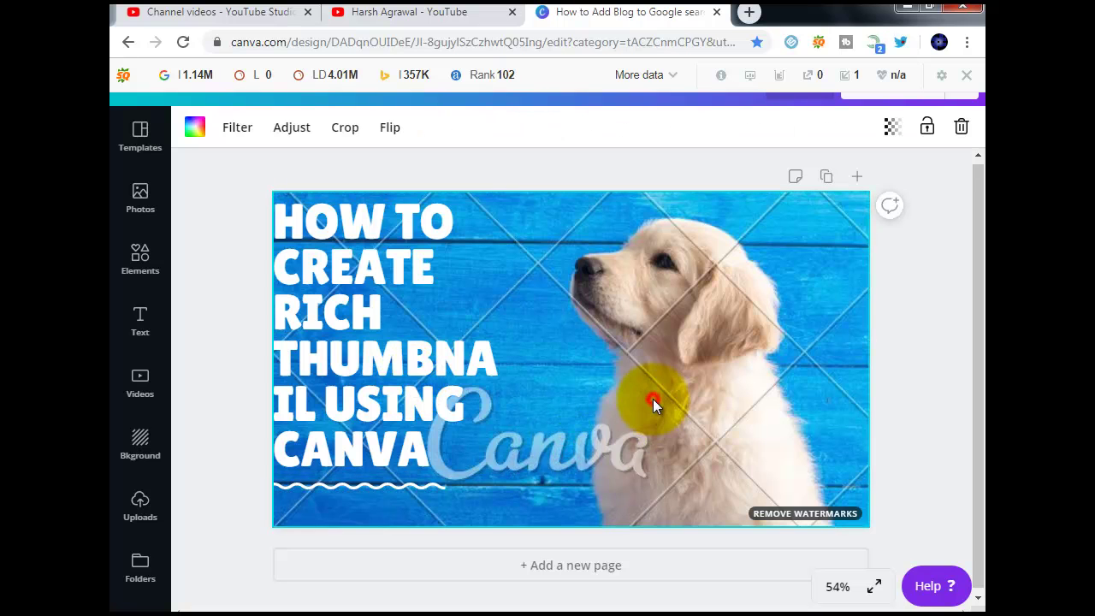
key(Delete)
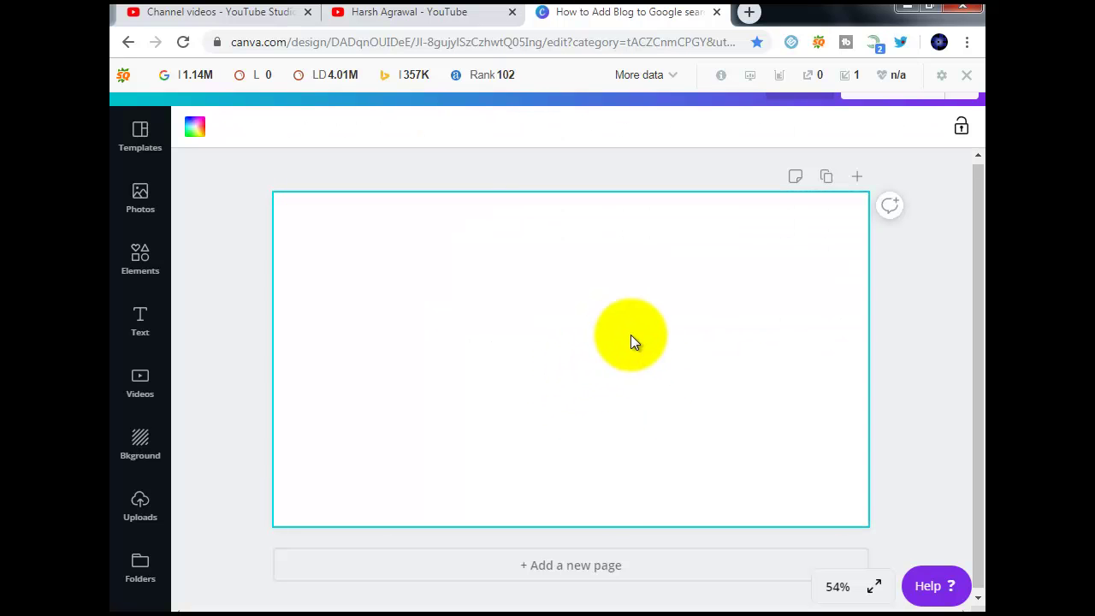
click(143, 205)
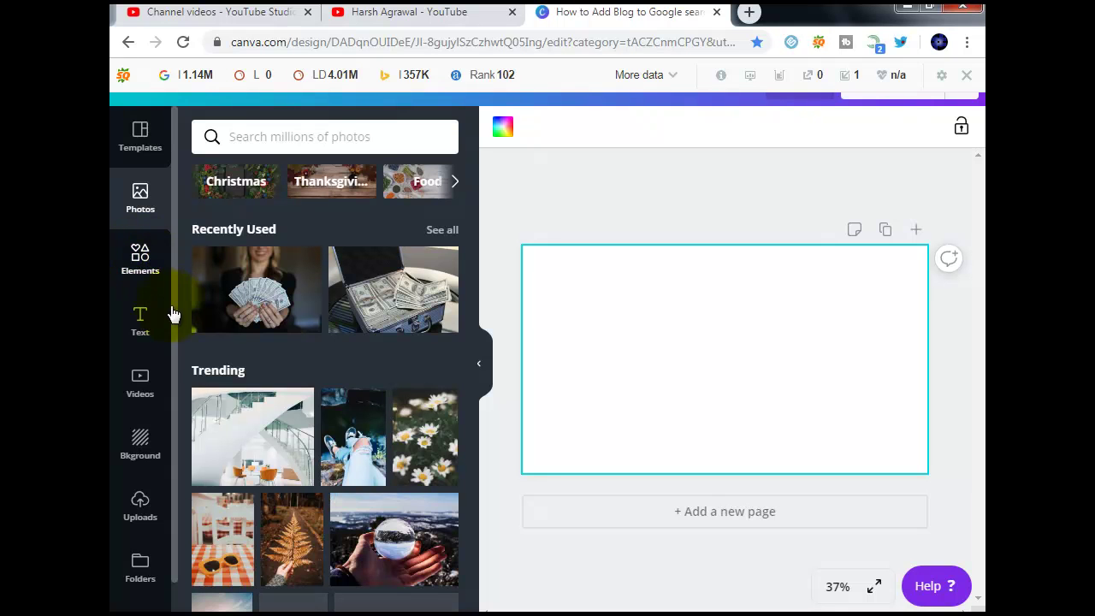
scroll(330, 519, down, 3)
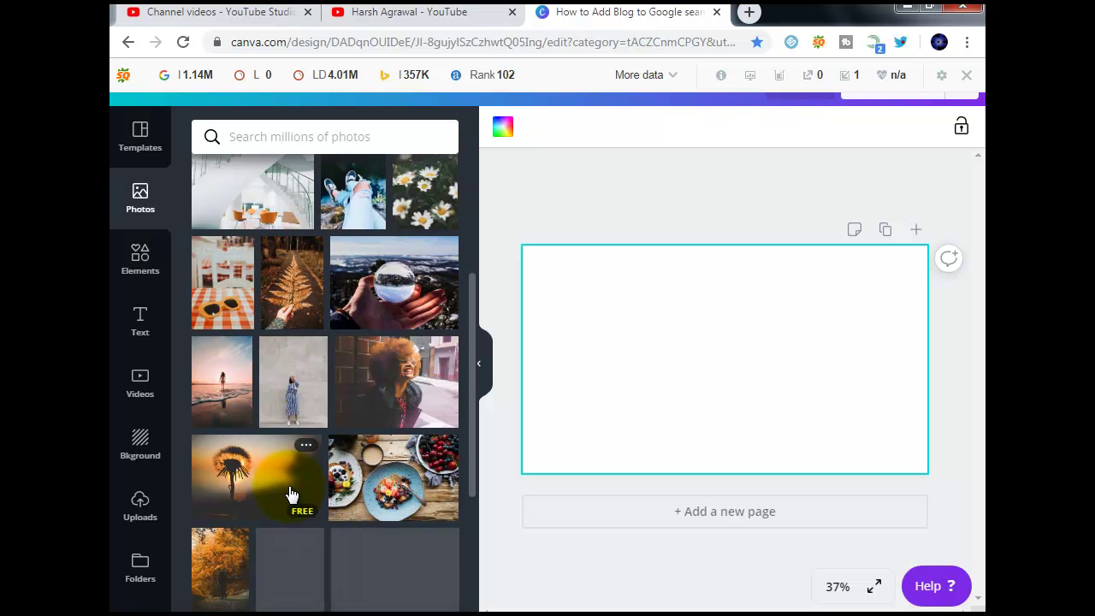
scroll(291, 494, down, 5)
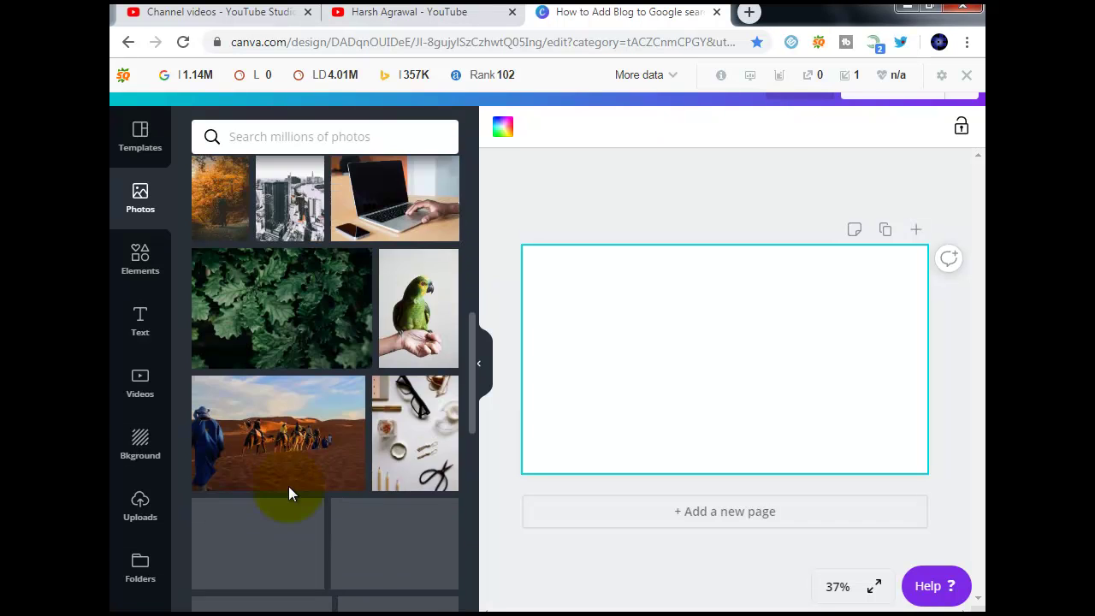
scroll(289, 494, up, 3)
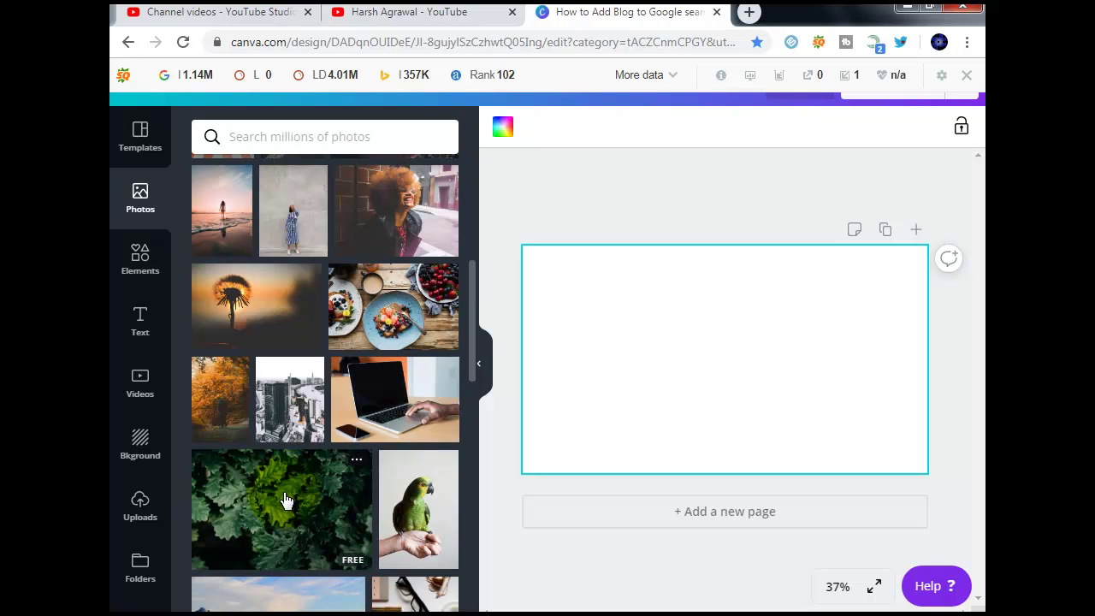
click(293, 218)
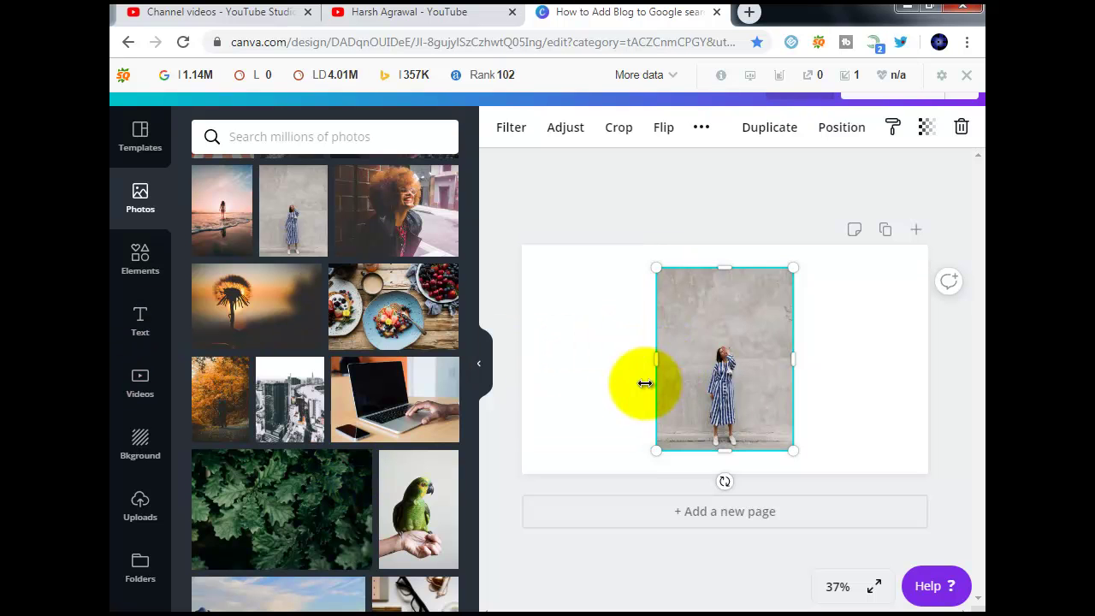
Move the woman's photo to the page's upper-left corner and send it to the back, behind the title
drag(684, 355, 597, 323)
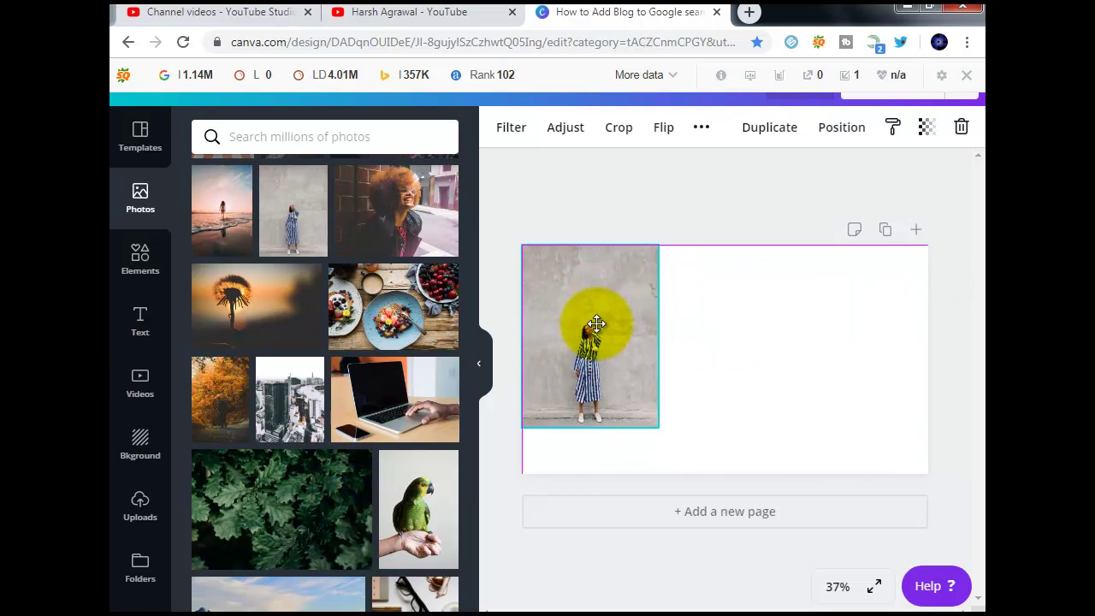
right_click(596, 329)
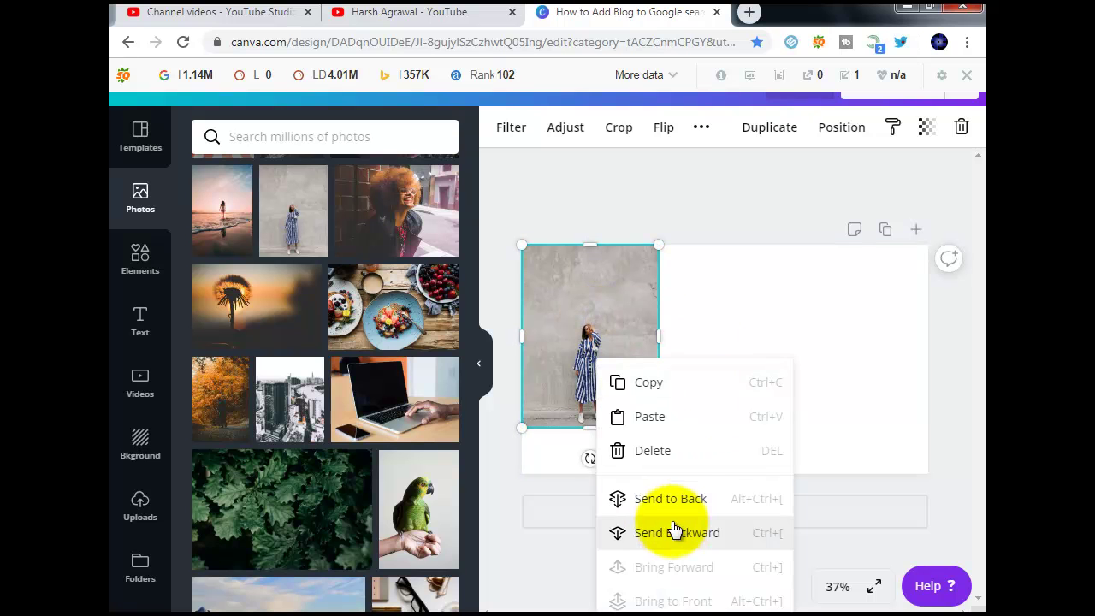
click(684, 496)
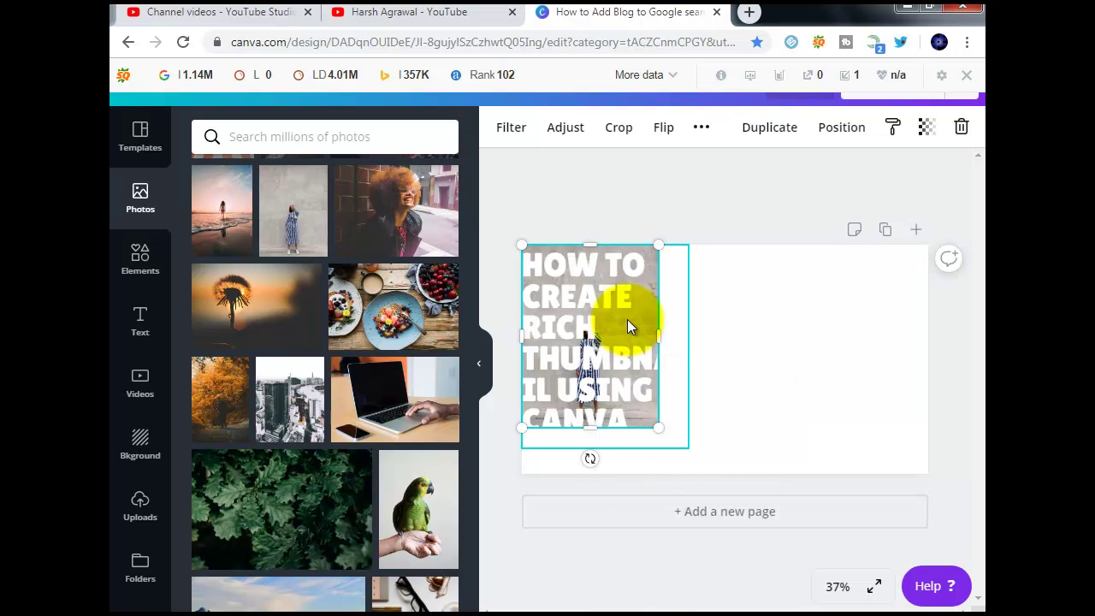
Stretch the woman's photo to the page's right and bottom edges so it fills the whole thumbnail
drag(660, 334, 936, 326)
drag(724, 451, 732, 477)
click(730, 299)
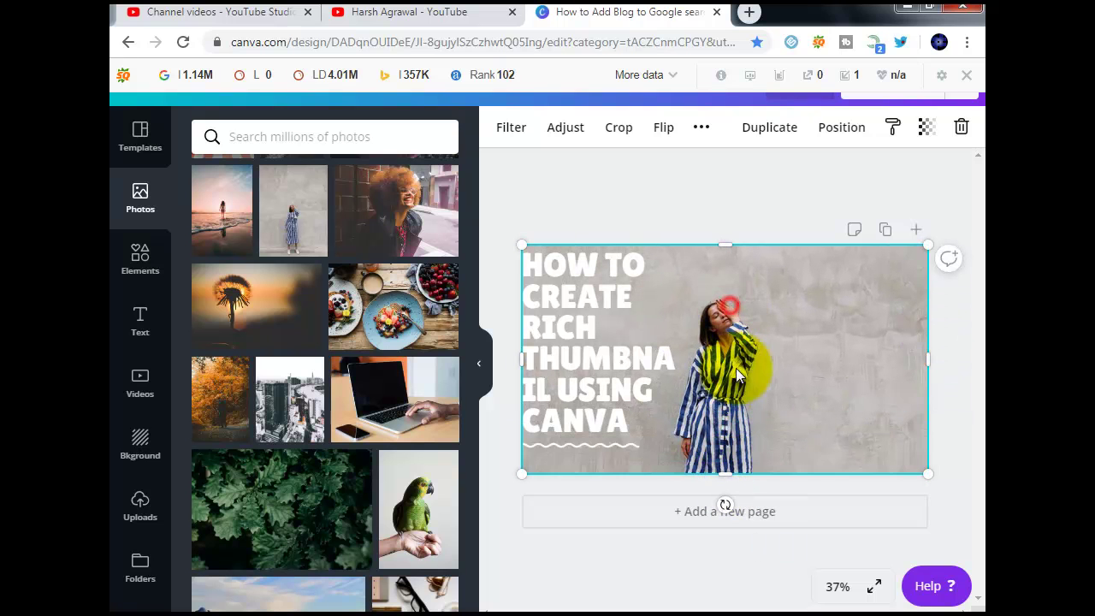
Move the title group slightly down and to the right, and cut "USING CANVA" from its text
click(553, 333)
drag(562, 353, 555, 365)
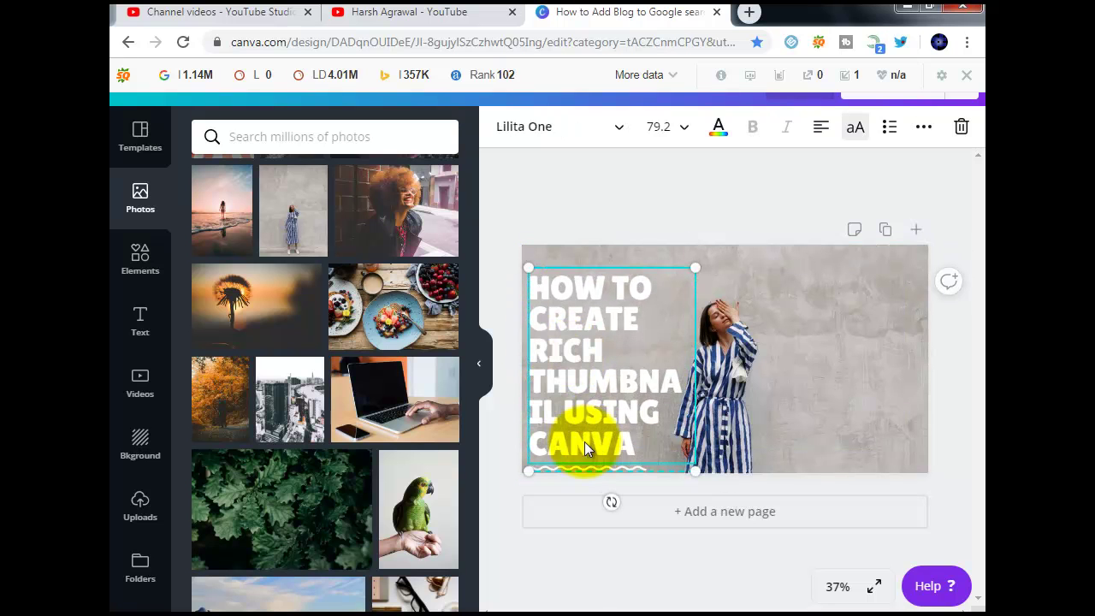
click(640, 445)
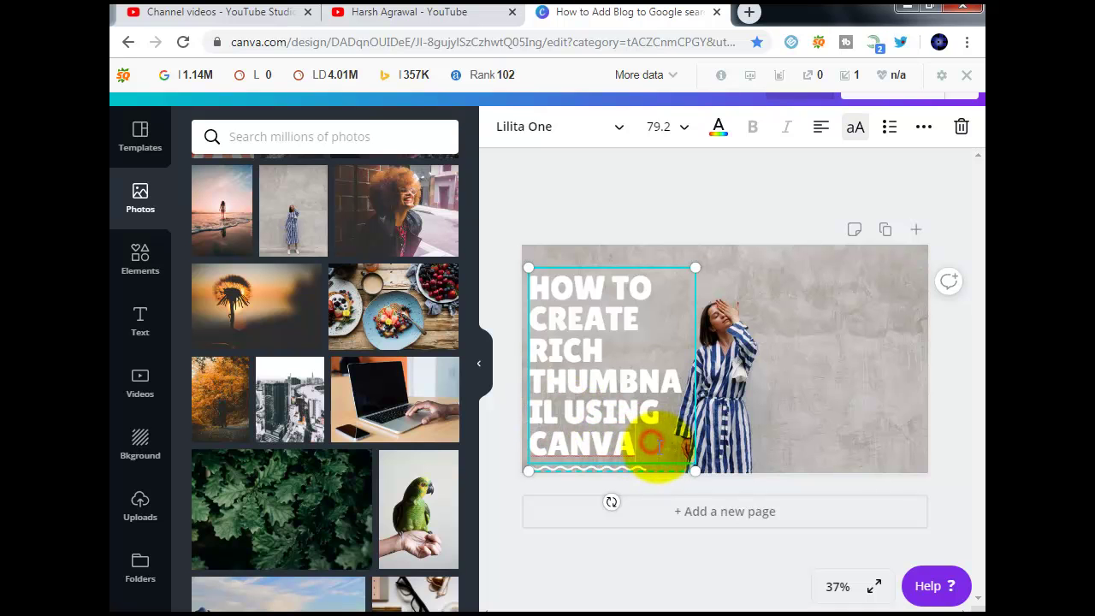
drag(657, 447, 570, 413)
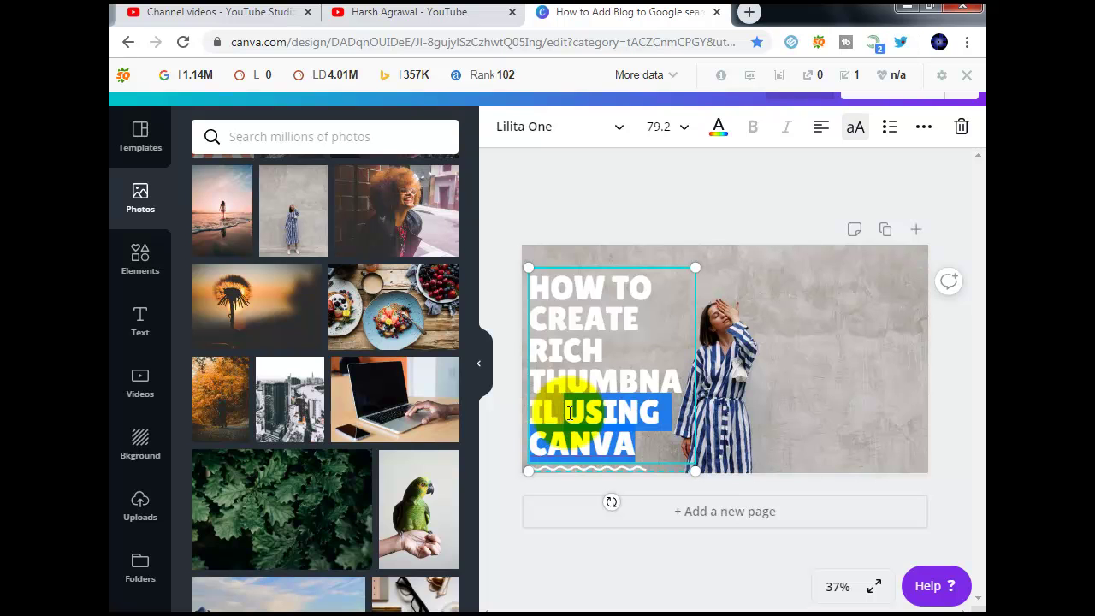
right_click(570, 414)
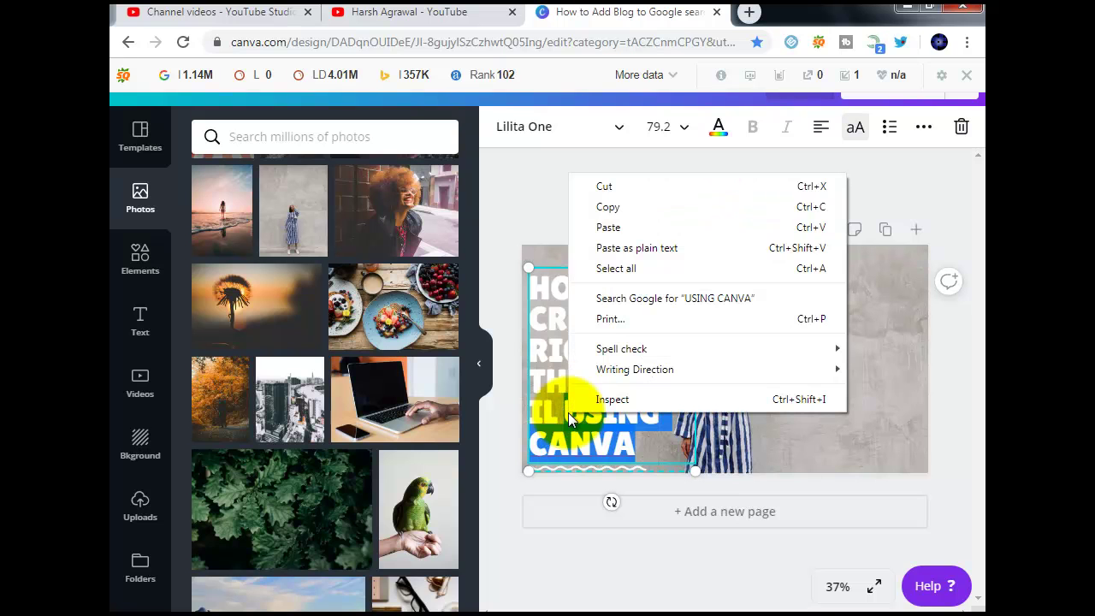
click(608, 189)
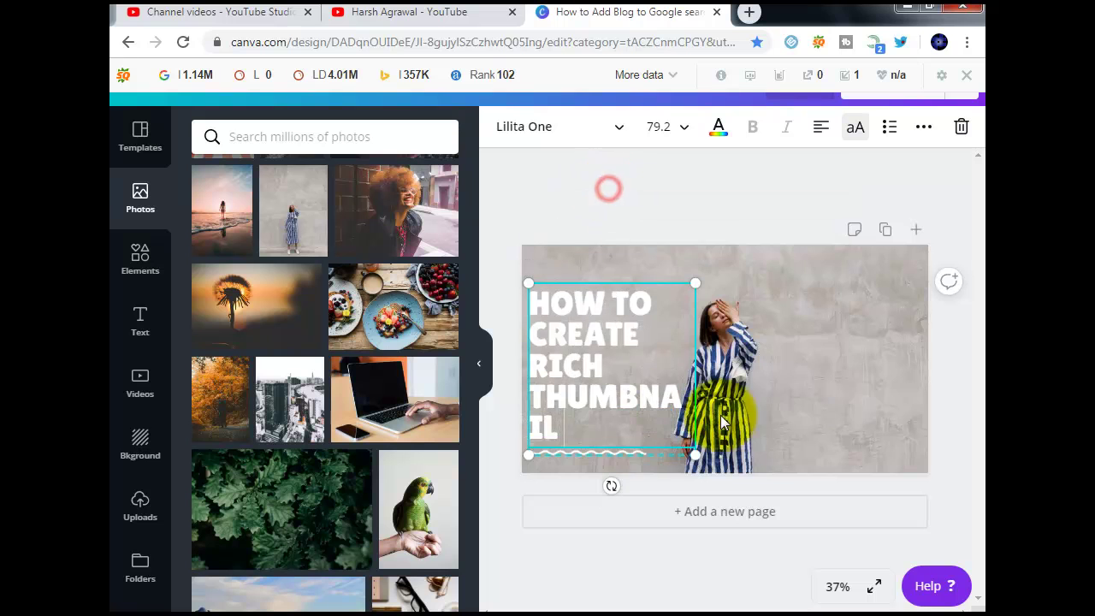
Add a second page to the thumbnail design
click(726, 516)
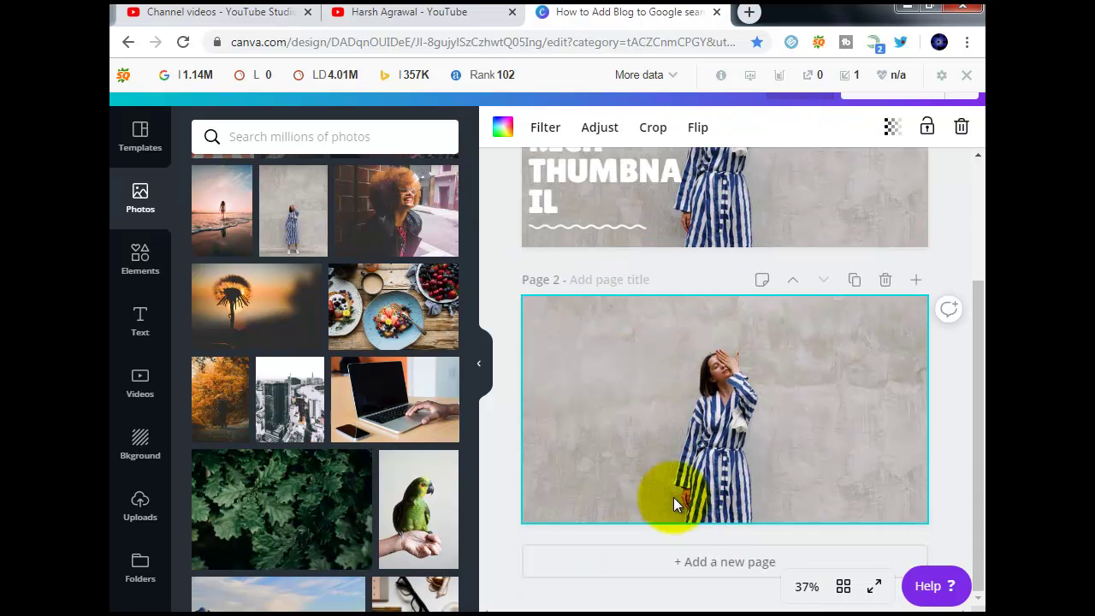
Try to paste the cut text onto the first page's background photo, and dismiss the copy-and-paste help
drag(974, 319, 969, 211)
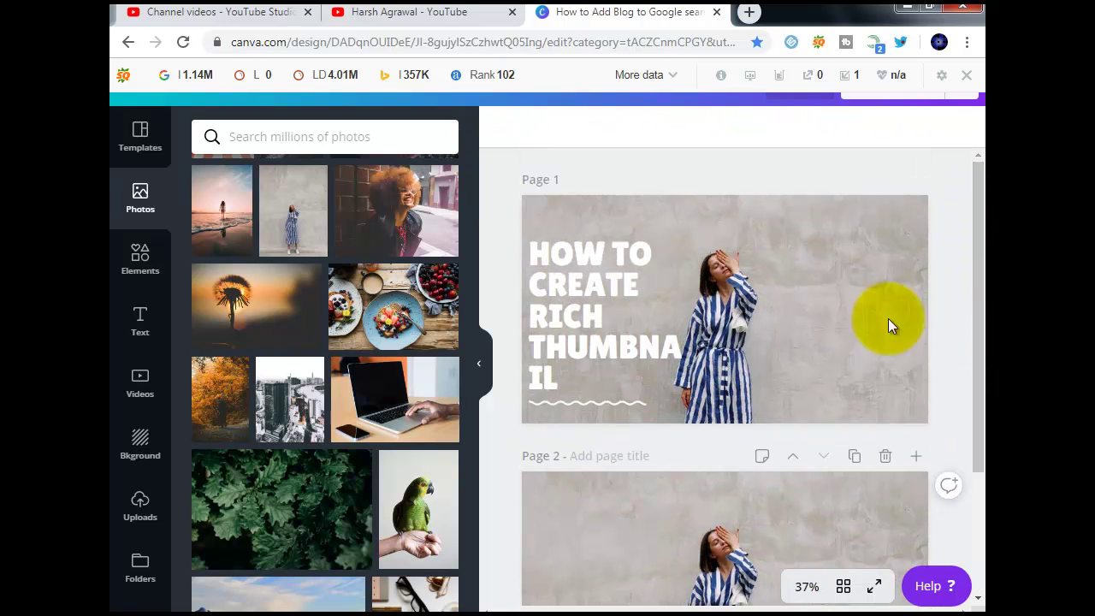
click(844, 328)
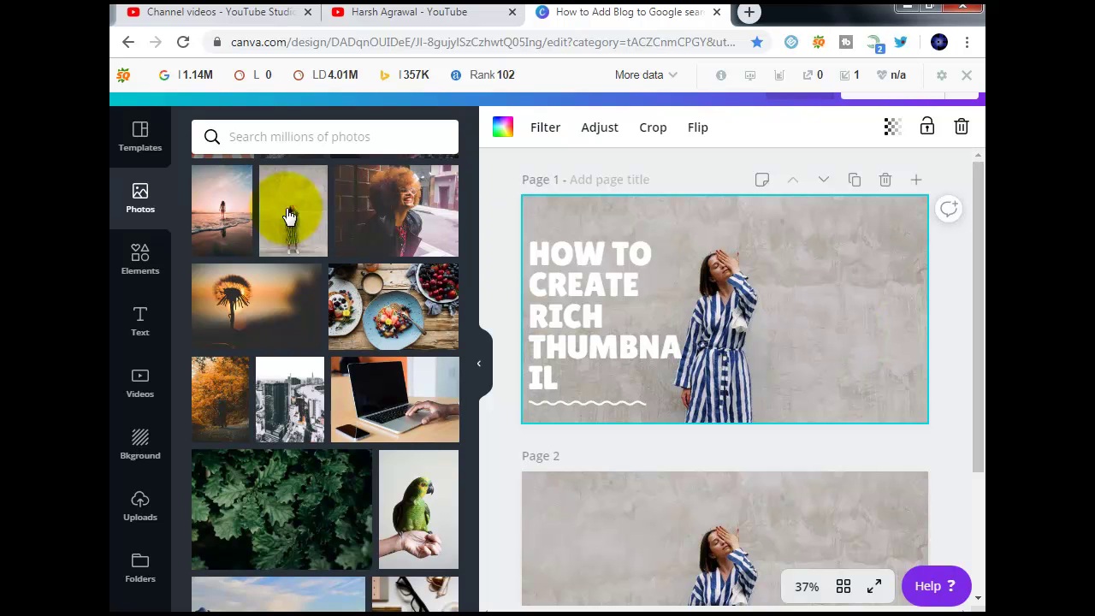
click(140, 315)
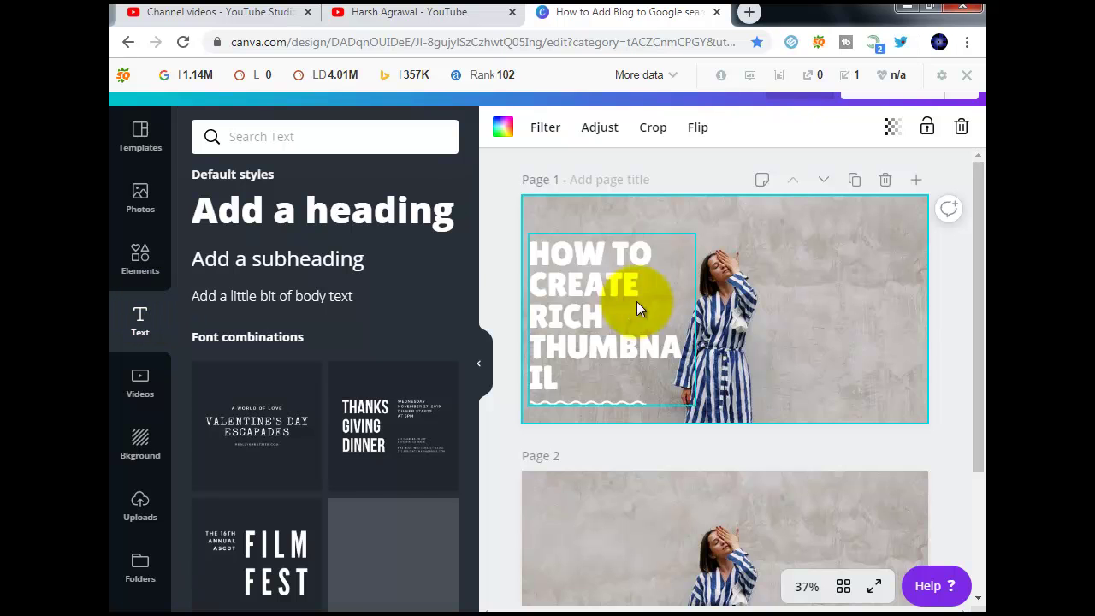
right_click(874, 292)
click(797, 385)
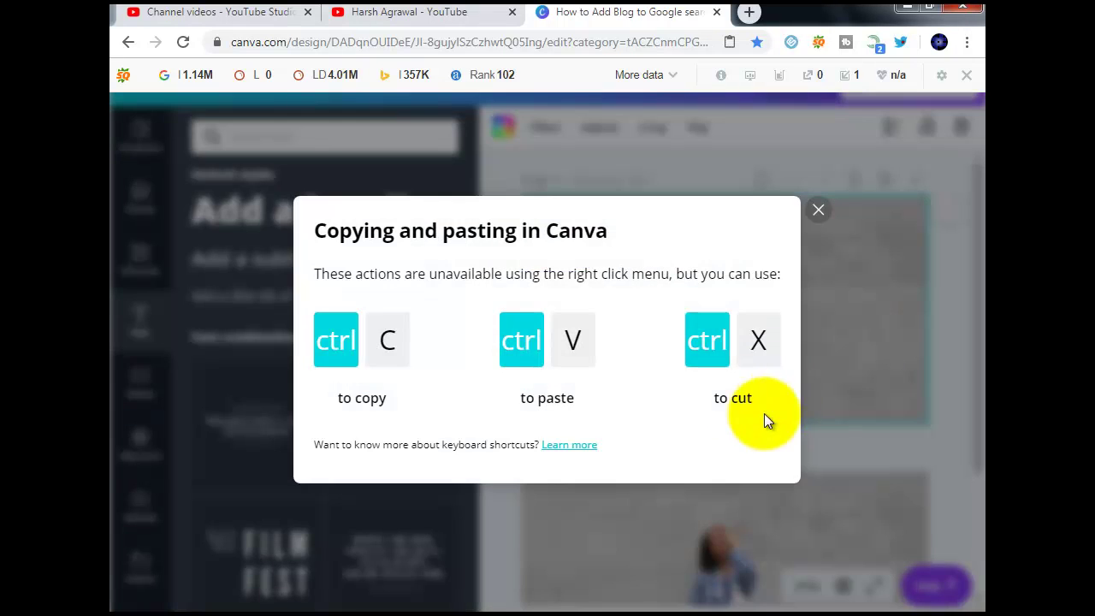
click(573, 345)
click(819, 210)
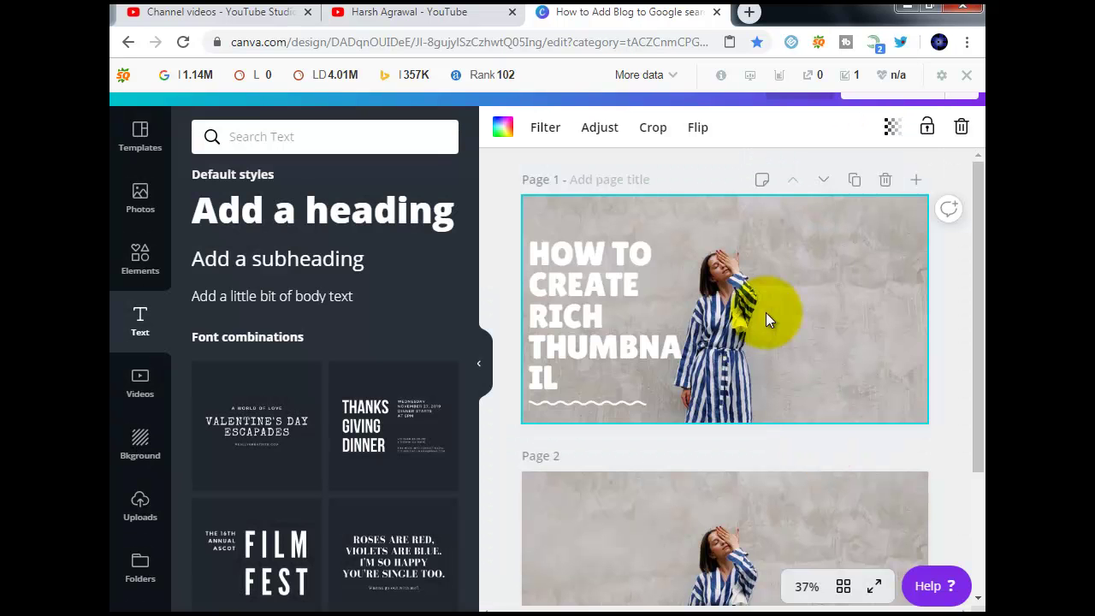
Copy the "HOW TO CREATE RICH THUMBNAIL" title group and paste it onto the first page
click(578, 274)
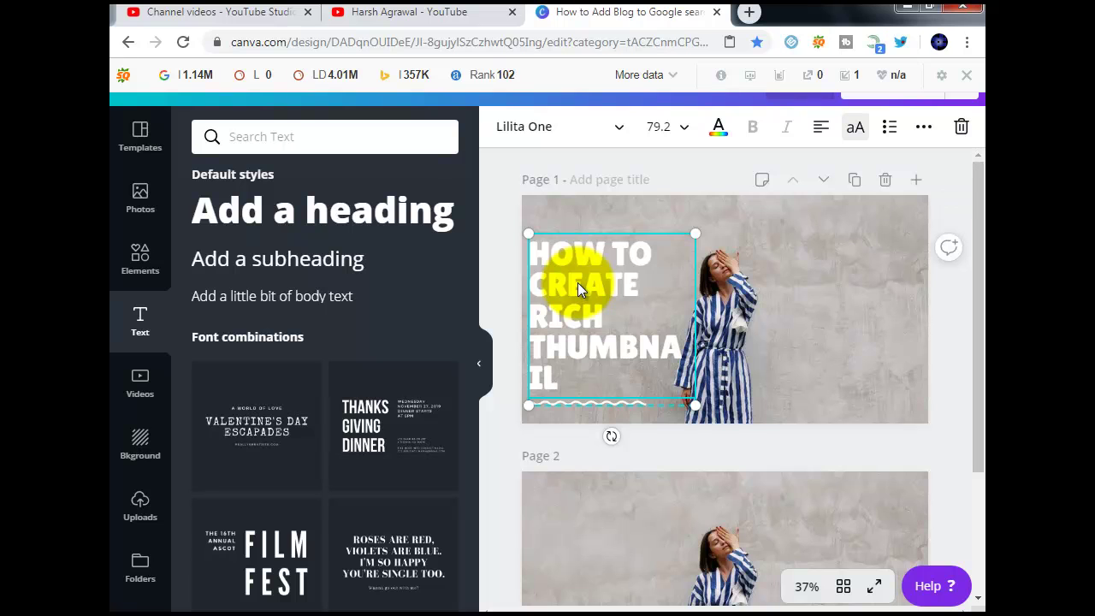
right_click(577, 286)
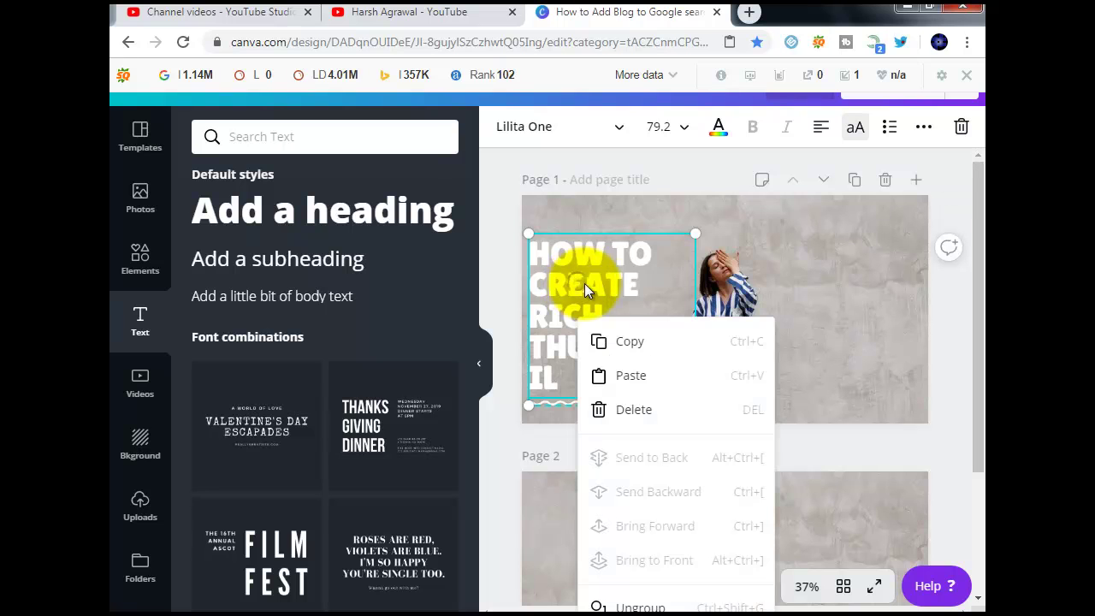
click(640, 346)
right_click(899, 312)
click(844, 373)
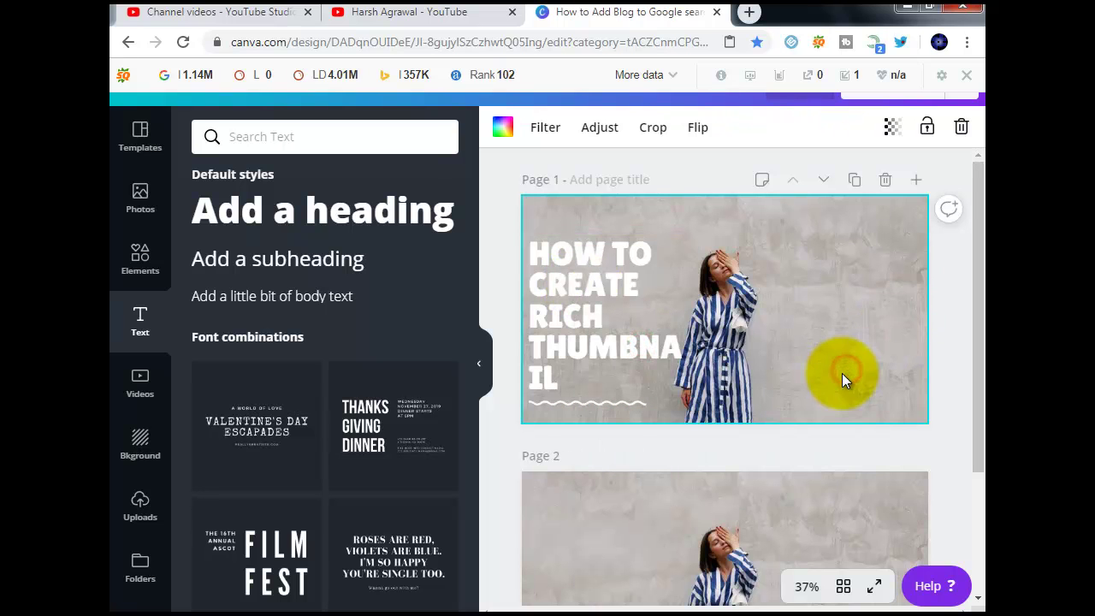
Copy and paste the title group once more, and move the duplicate to the empty wall right of the woman
right_click(866, 301)
right_click(600, 283)
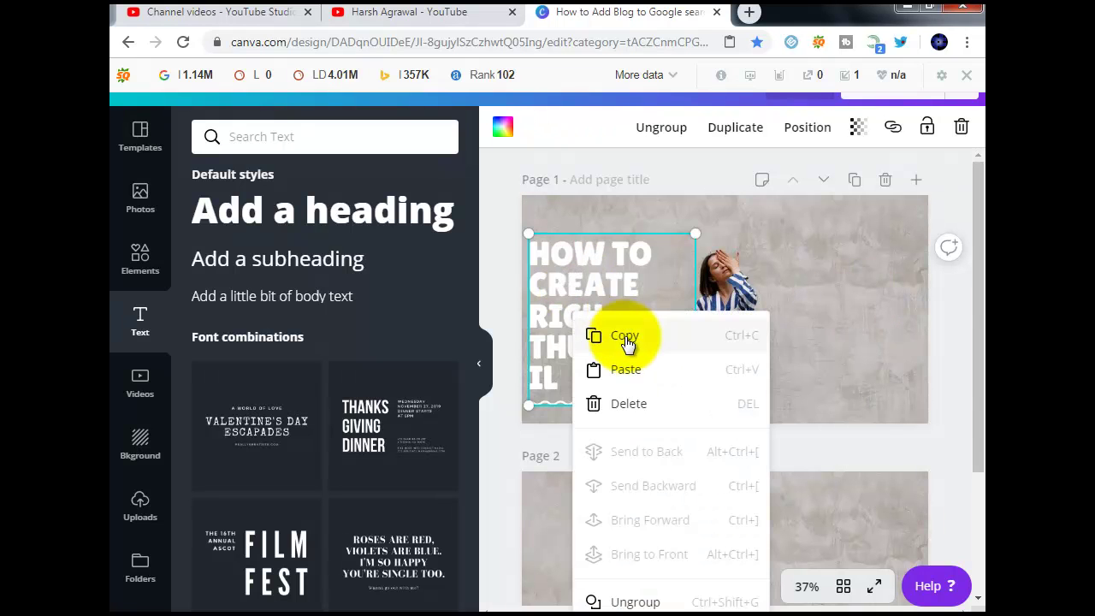
click(627, 337)
right_click(883, 325)
click(834, 381)
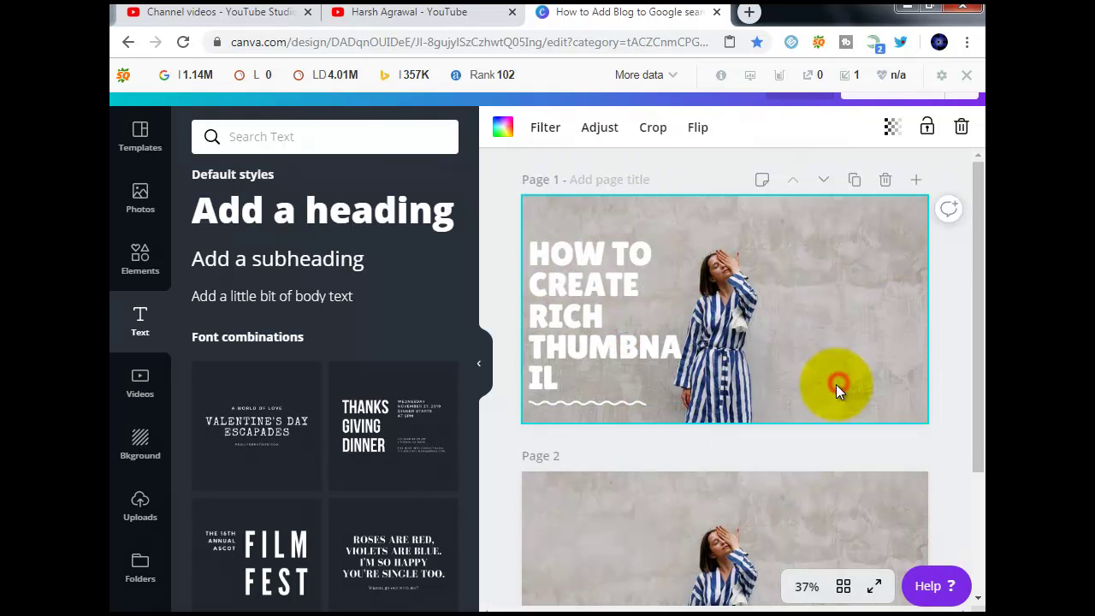
drag(580, 313, 811, 311)
Replace the whole text of the duplicated title right of the woman with "USING"
click(804, 379)
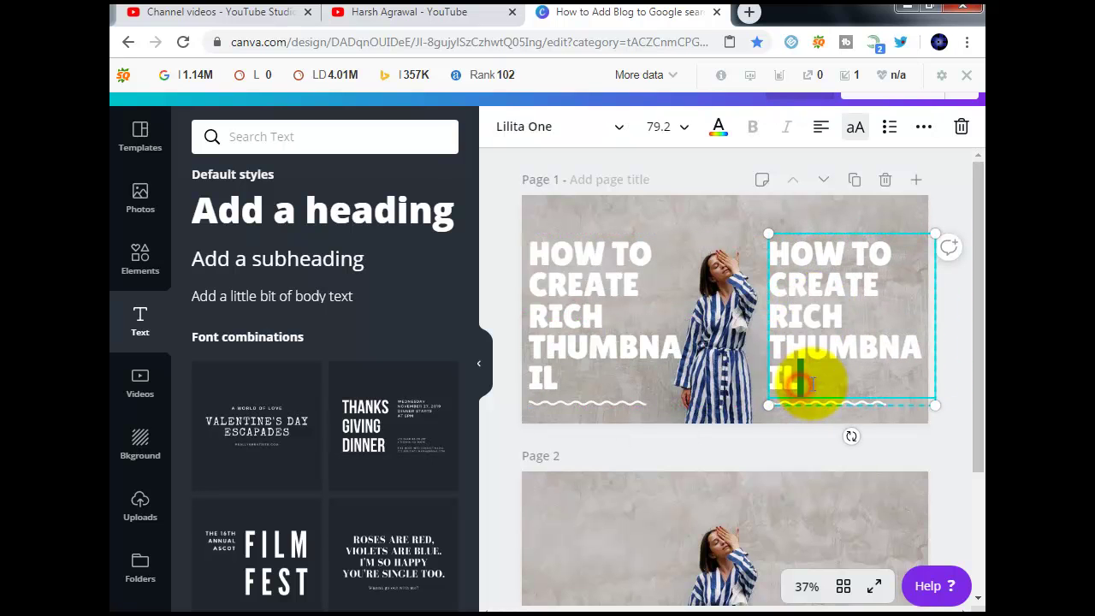
drag(817, 382, 782, 289)
click(758, 243)
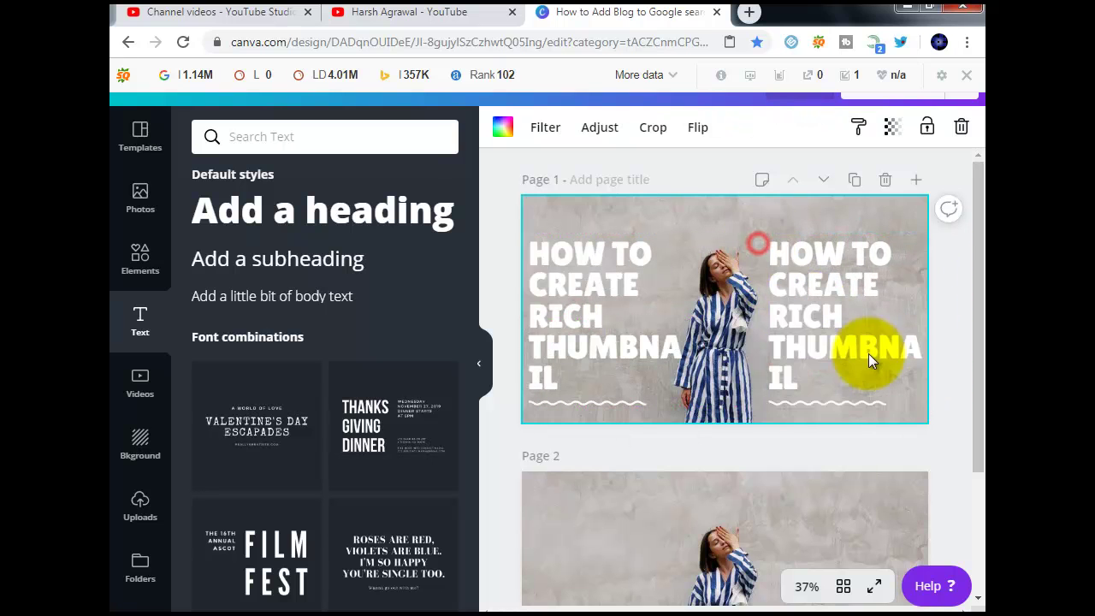
click(832, 373)
drag(835, 376, 758, 237)
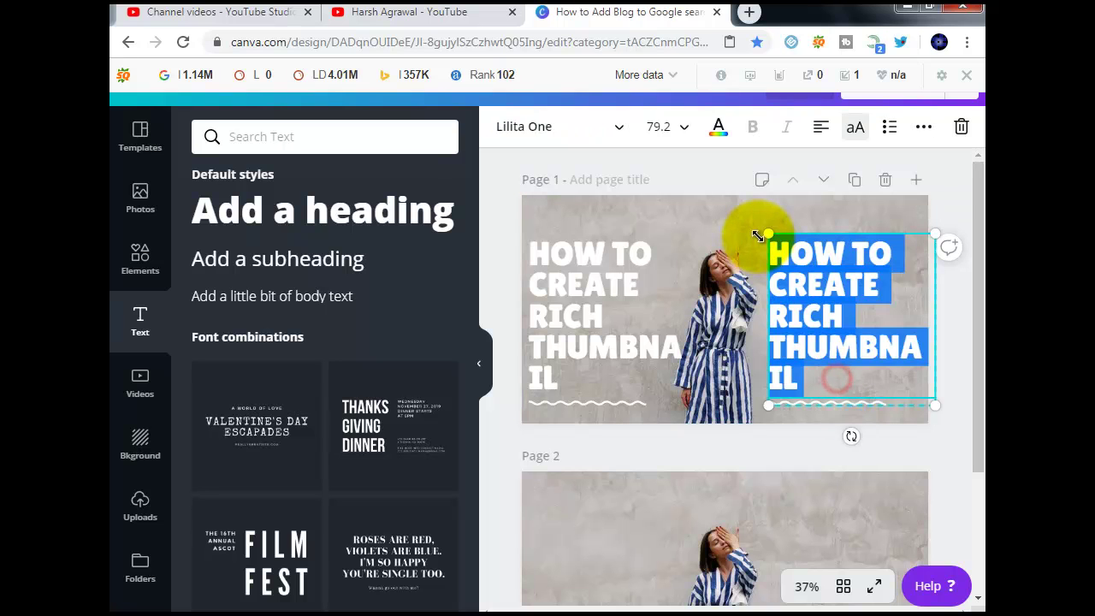
text(USONG)
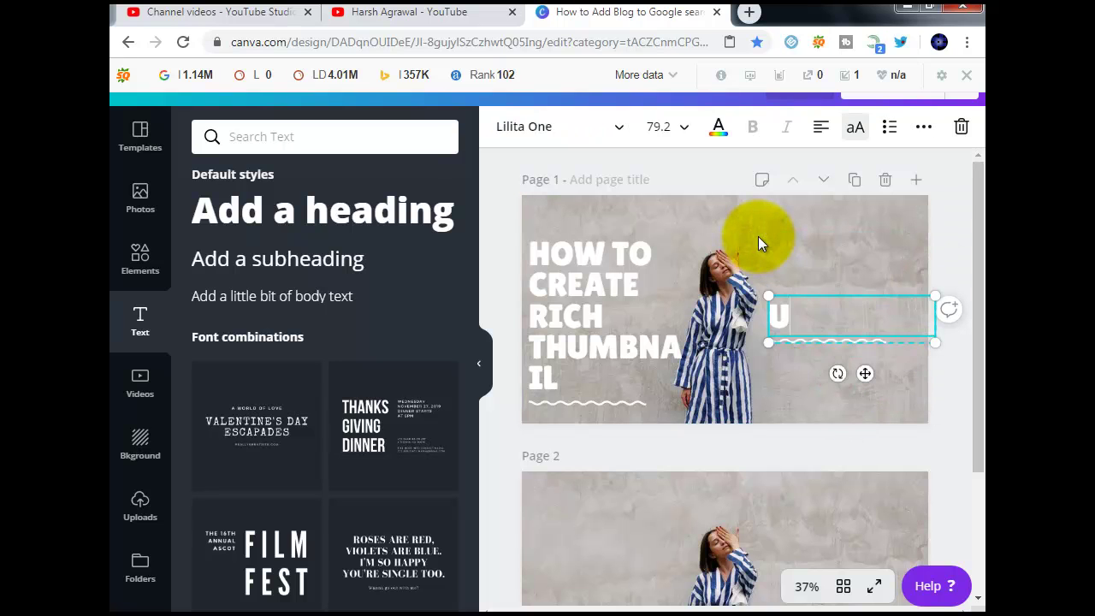
key(BackSpace)
key(BackSpace)
key(BackSpace)
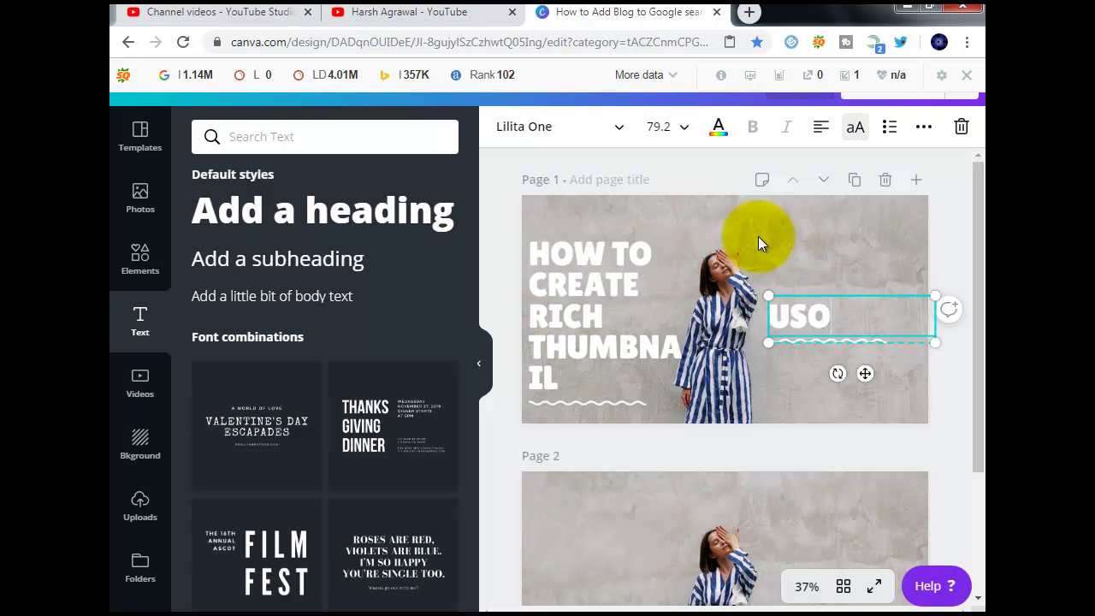
text(ING)
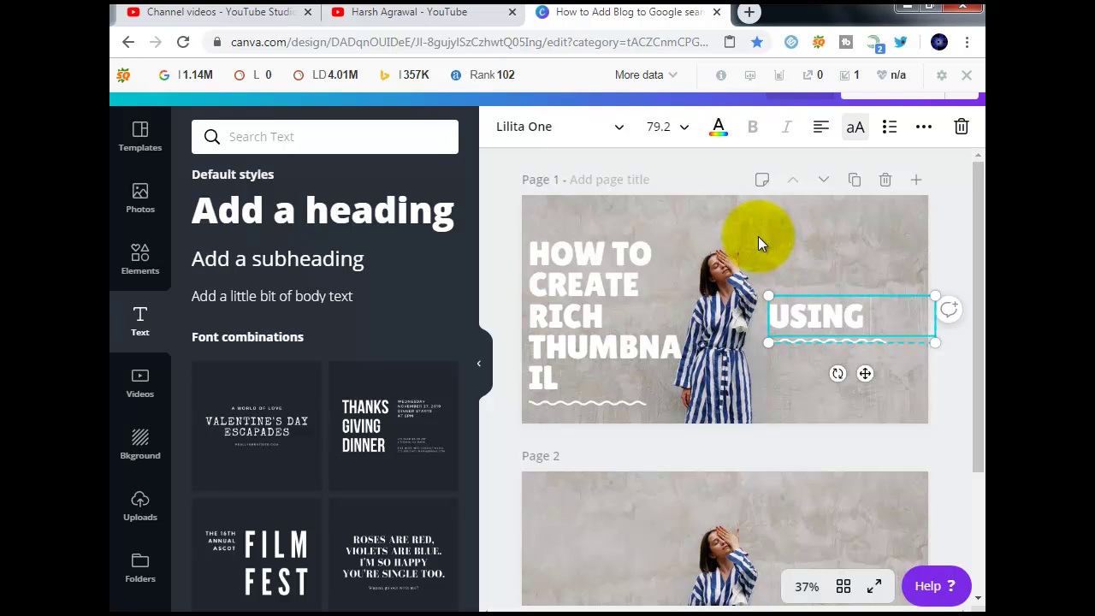
Add a second line reading "CANVA" below "USING", followed by an empty line
key(Return)
text(V)
key(BackSpace)
text(CANVA)
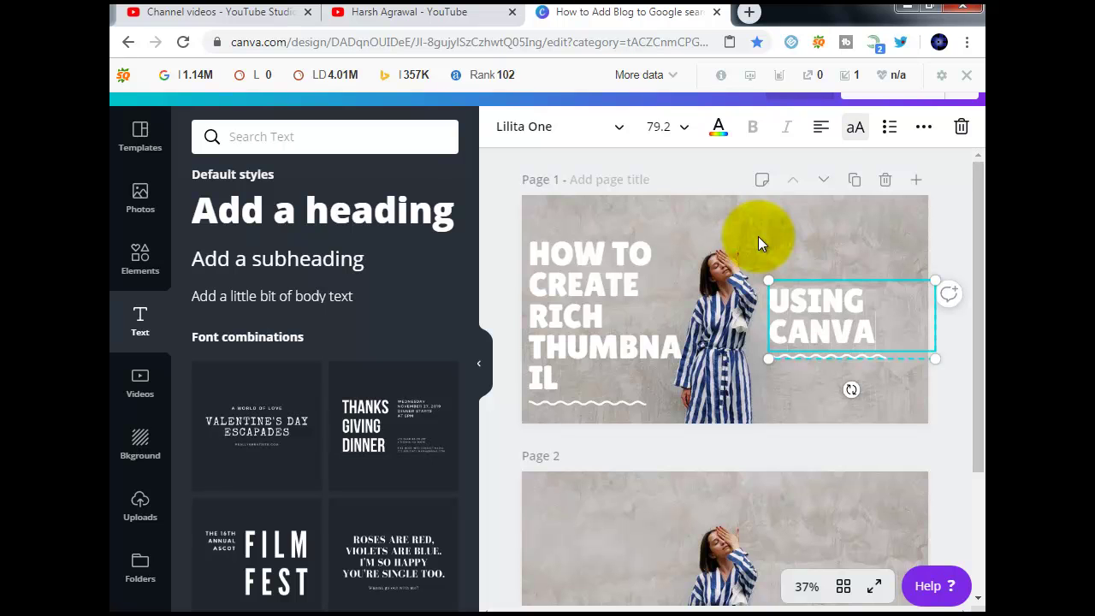
key(Return)
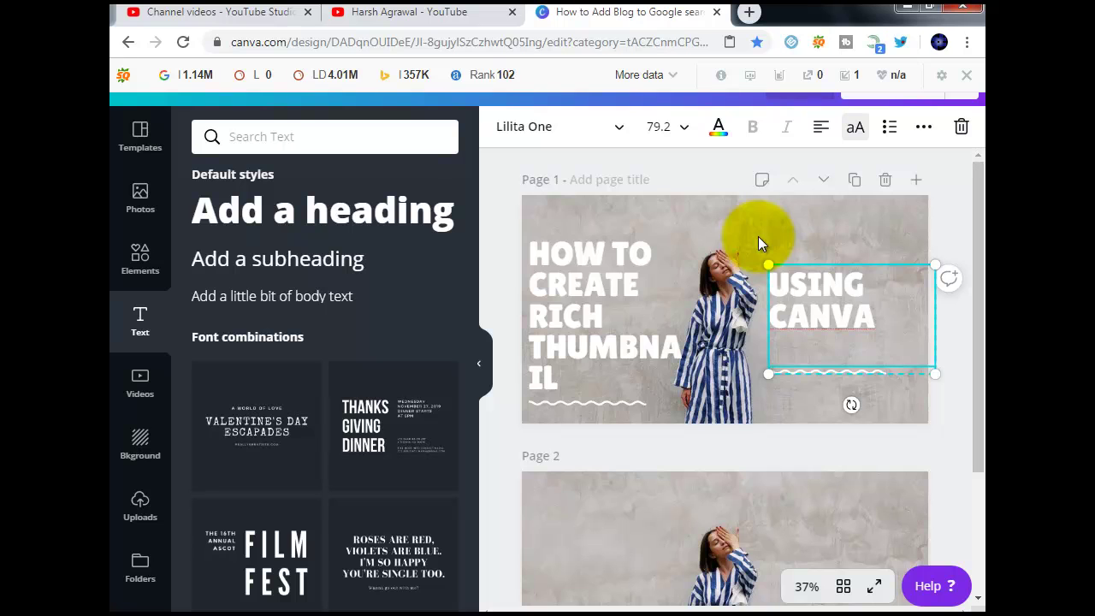
click(495, 271)
Try purple and red on the "HOW TO CREATE RICH THUMBNAIL" title, and settle on black text
click(561, 281)
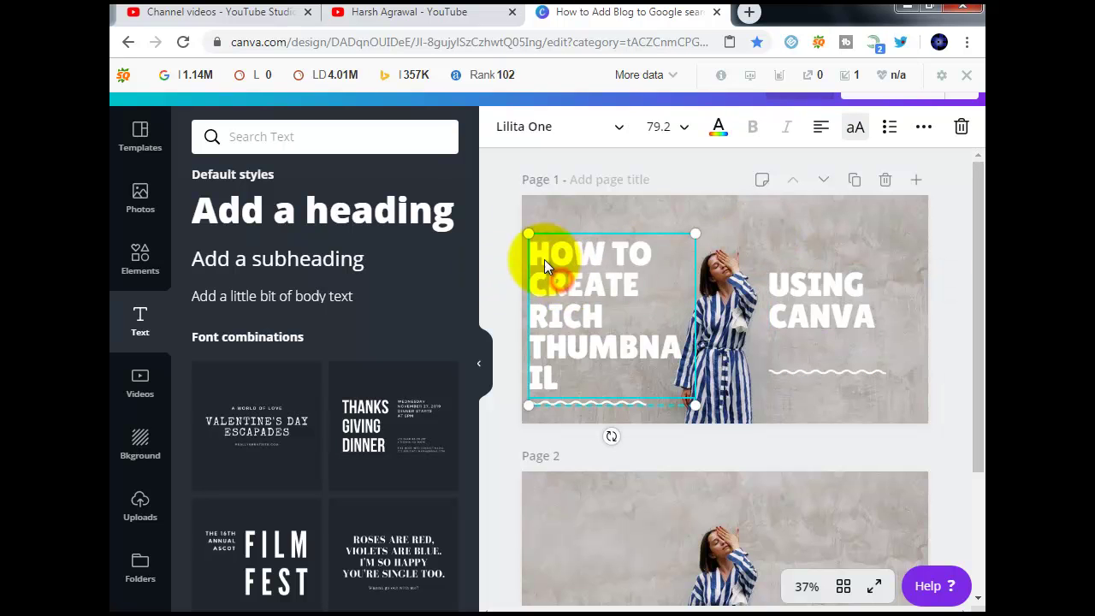
click(719, 128)
click(294, 326)
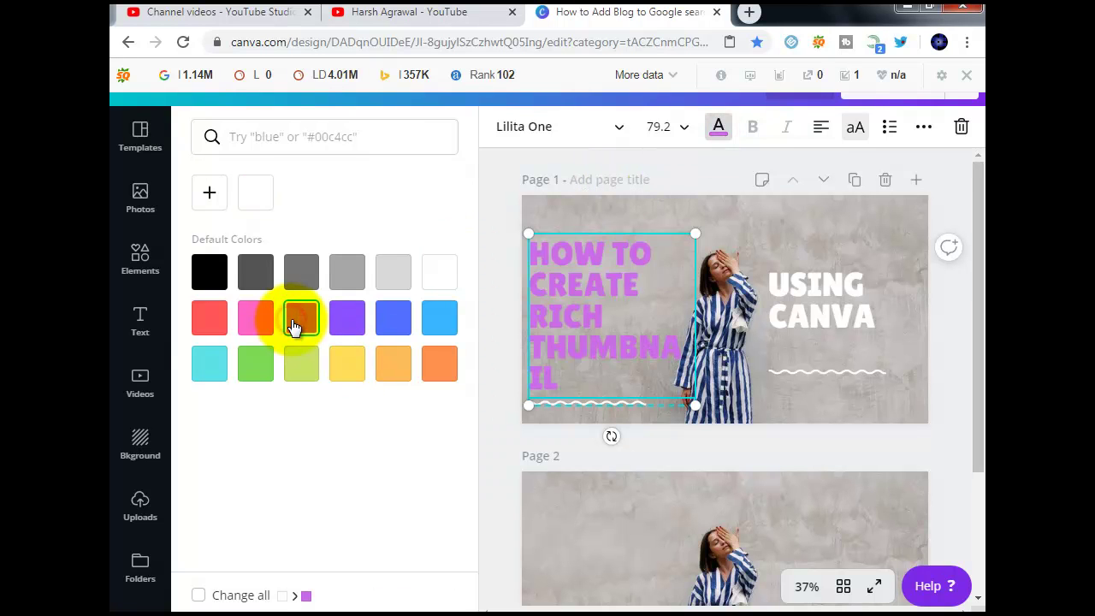
click(208, 323)
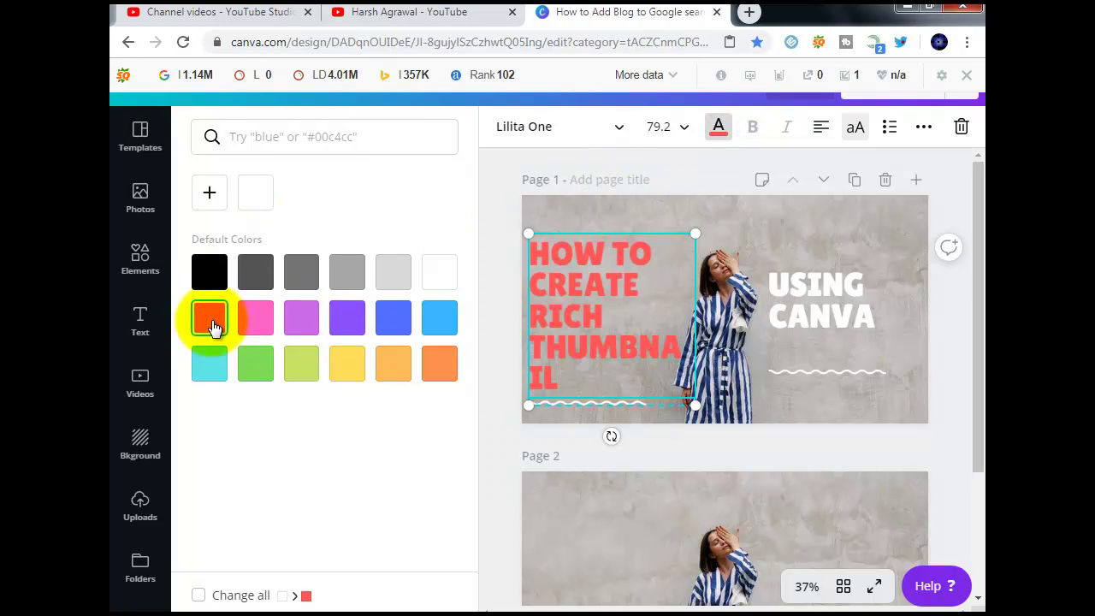
click(206, 278)
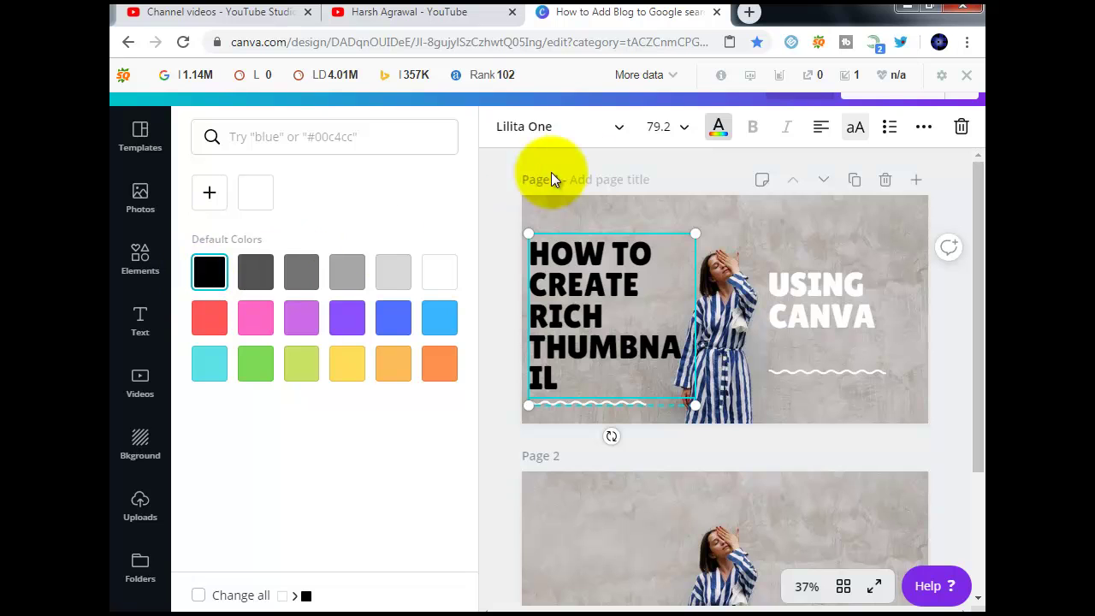
Change the "USING CANVA" text colour to black
click(807, 317)
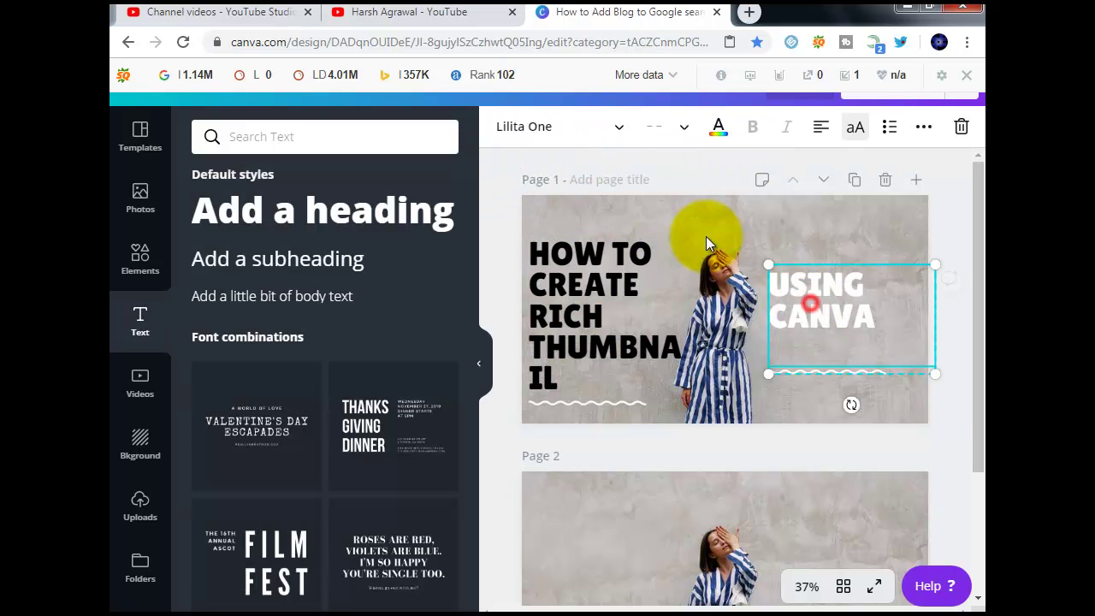
click(719, 128)
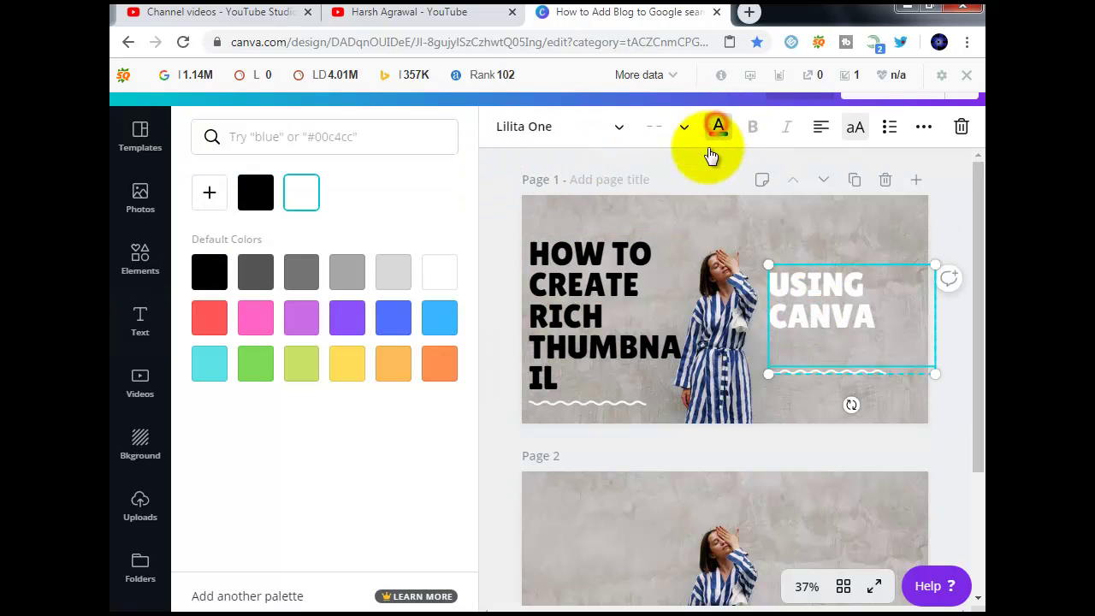
click(207, 270)
click(506, 163)
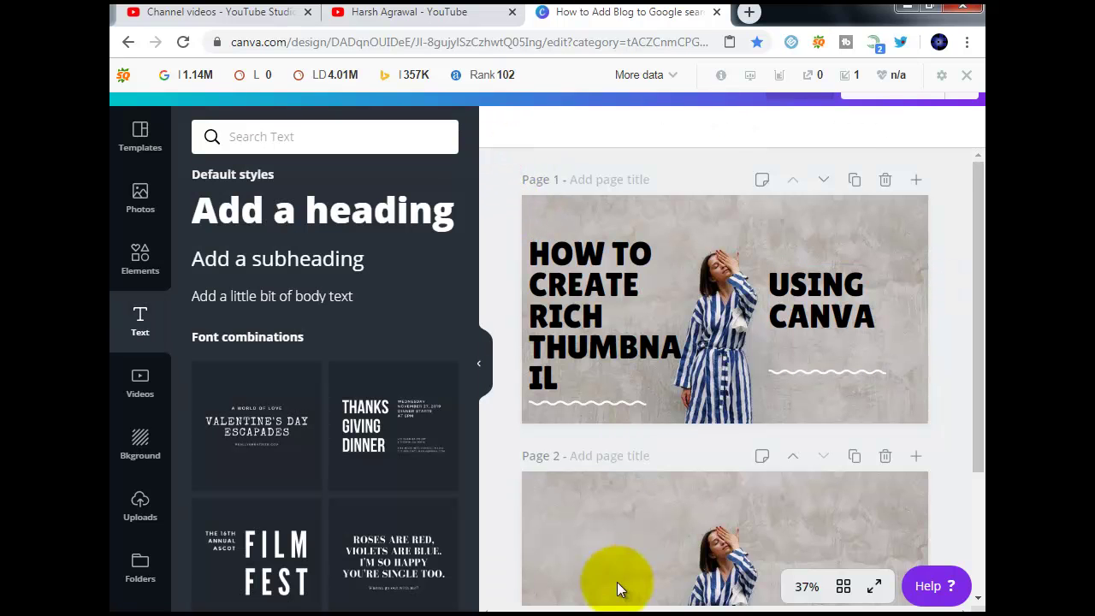
Delete the second page from the design
click(886, 457)
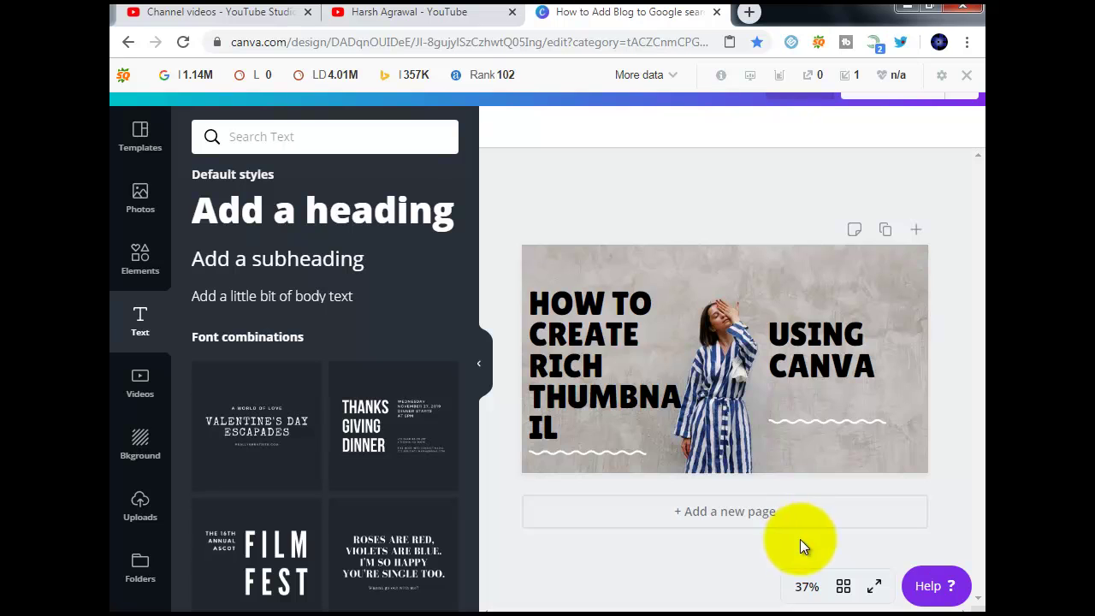
Enlarge the "Thumbnail" text to size 87.1 and place it above the woman's head near the thumbnail's upper edge
mouse_move(659, 265)
mouse_down()
mouse_move(634, 261)
mouse_move(634, 277)
mouse_move(773, 263)
mouse_move(793, 272)
mouse_move(758, 284)
mouse_move(787, 273)
mouse_move(676, 276)
mouse_up()
click(652, 201)
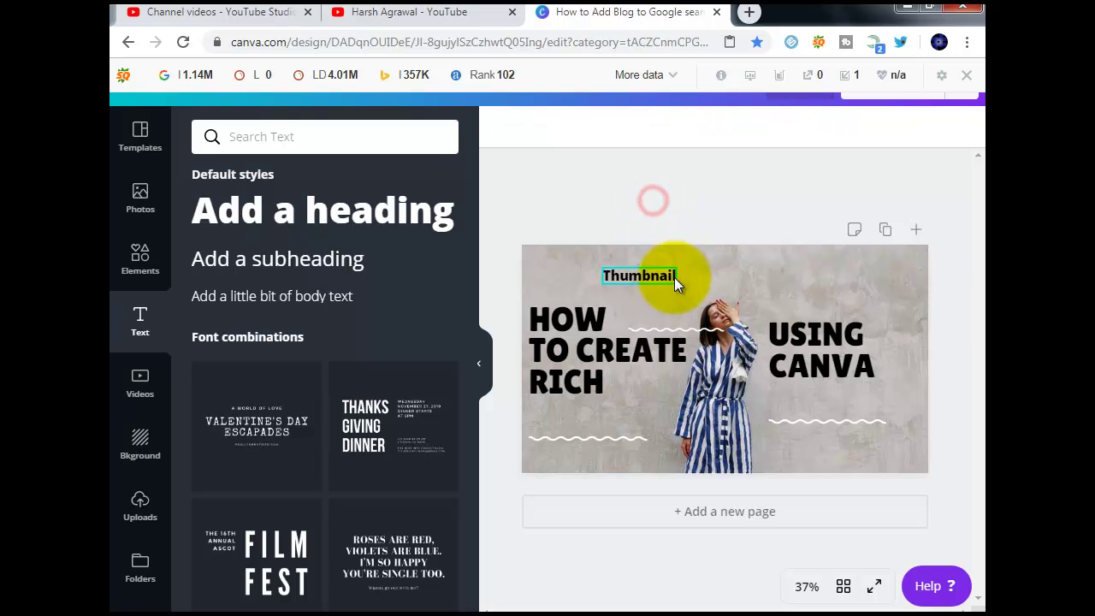
click(614, 277)
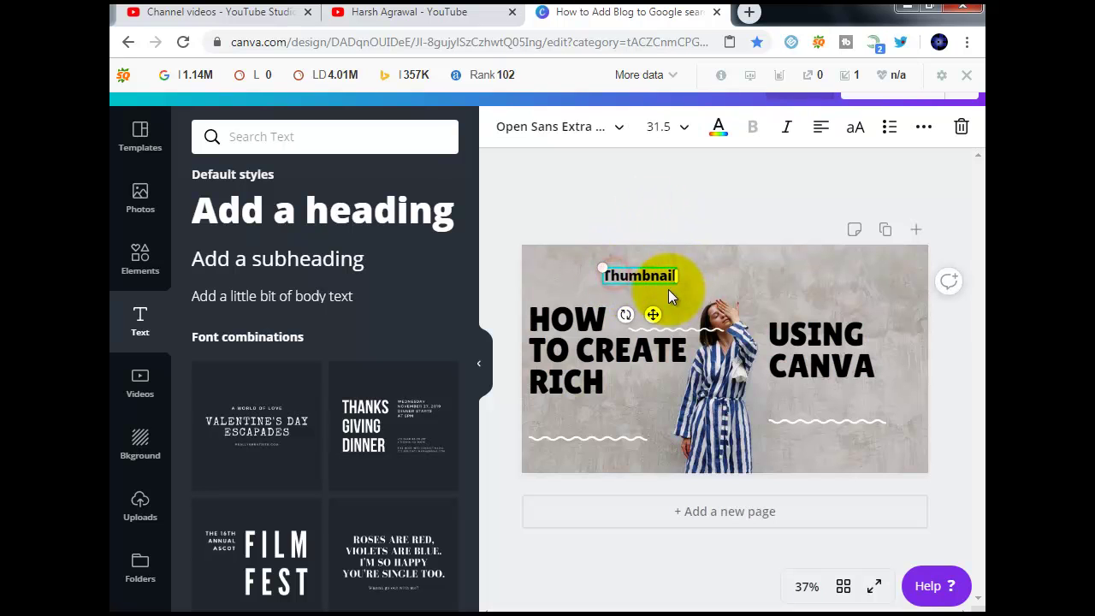
drag(605, 267, 520, 220)
drag(653, 274, 707, 272)
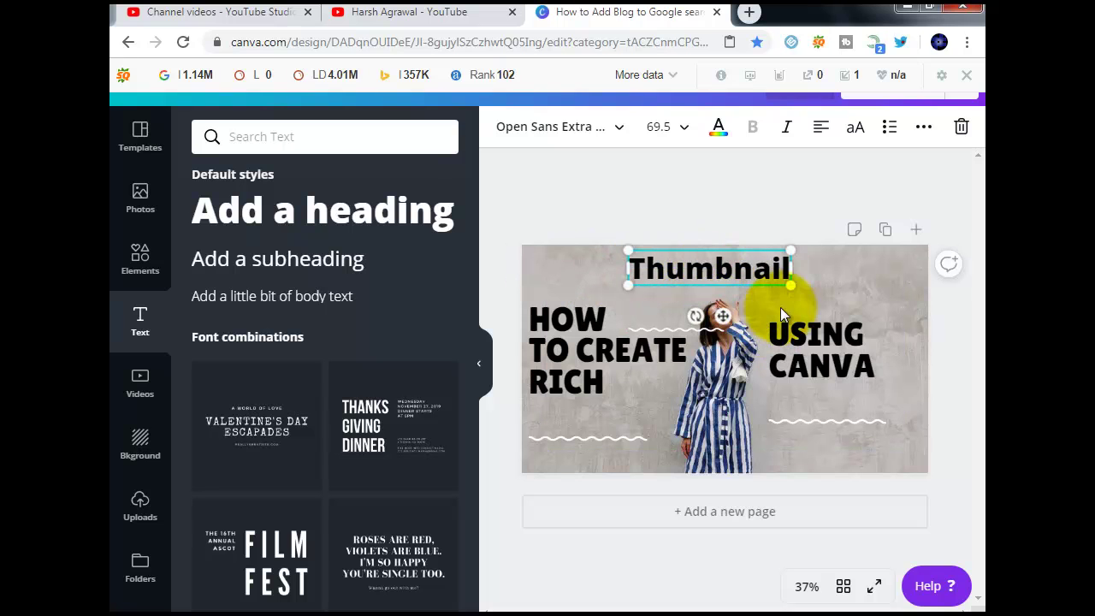
drag(791, 286, 827, 310)
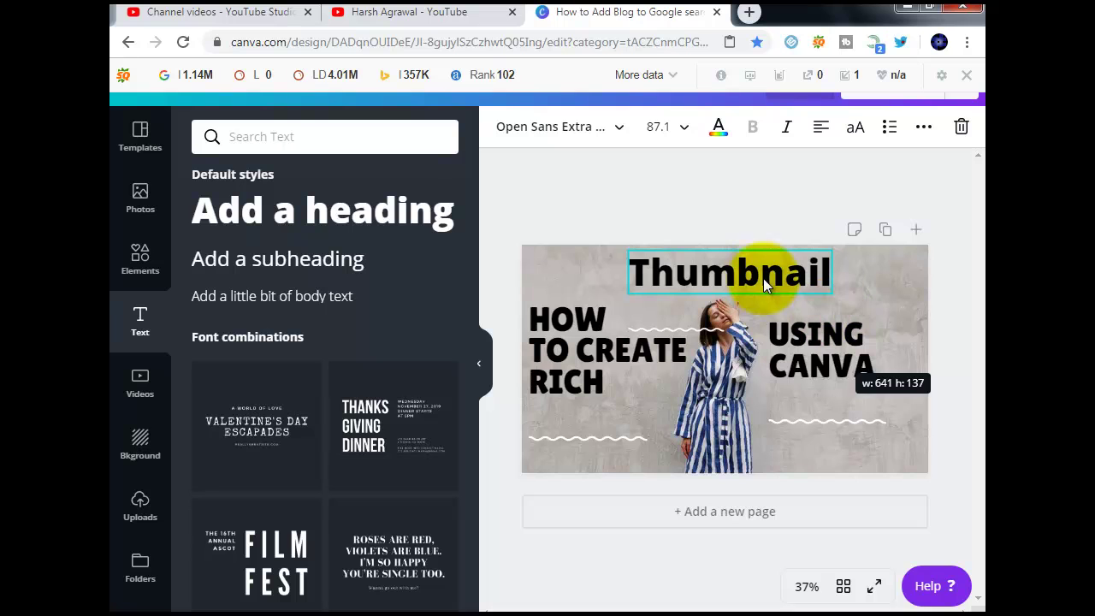
drag(755, 270, 740, 275)
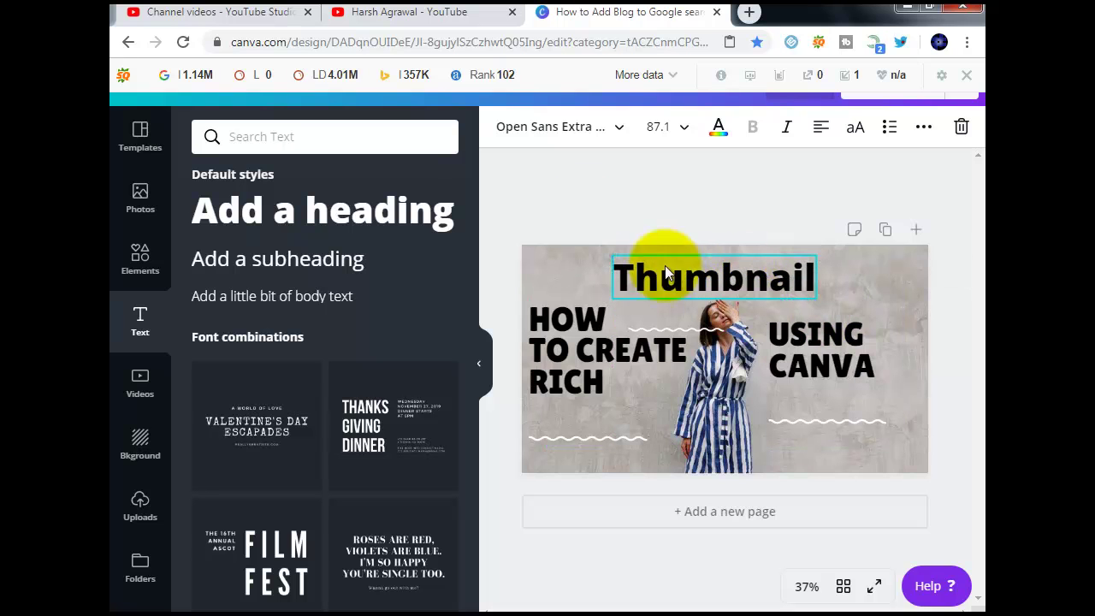
Set the "Thumbnail" text's font to Abril Fatface
click(612, 127)
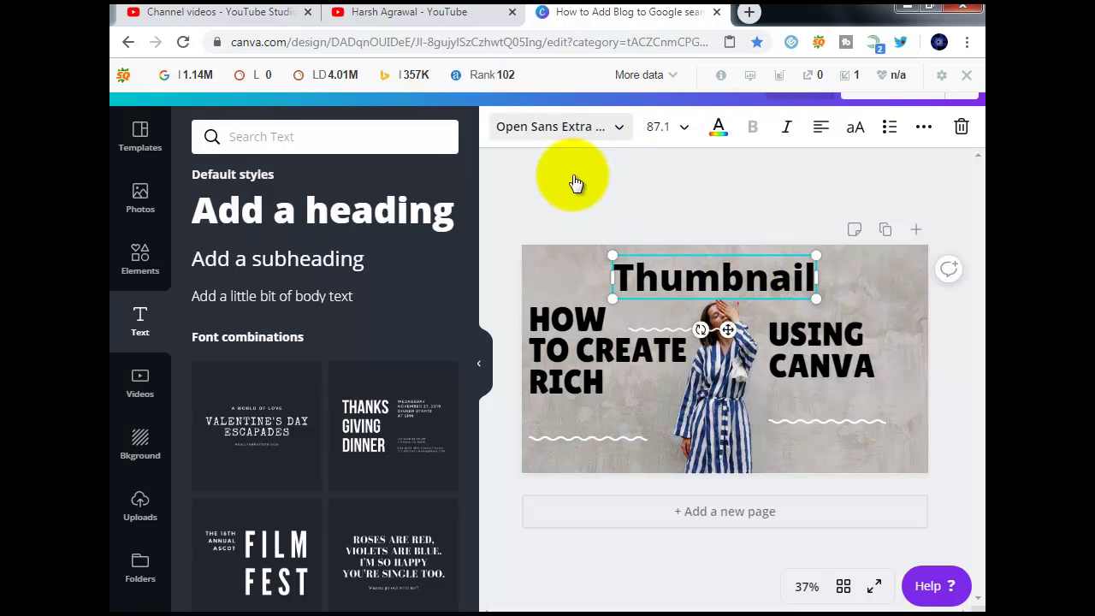
scroll(294, 433, down, 3)
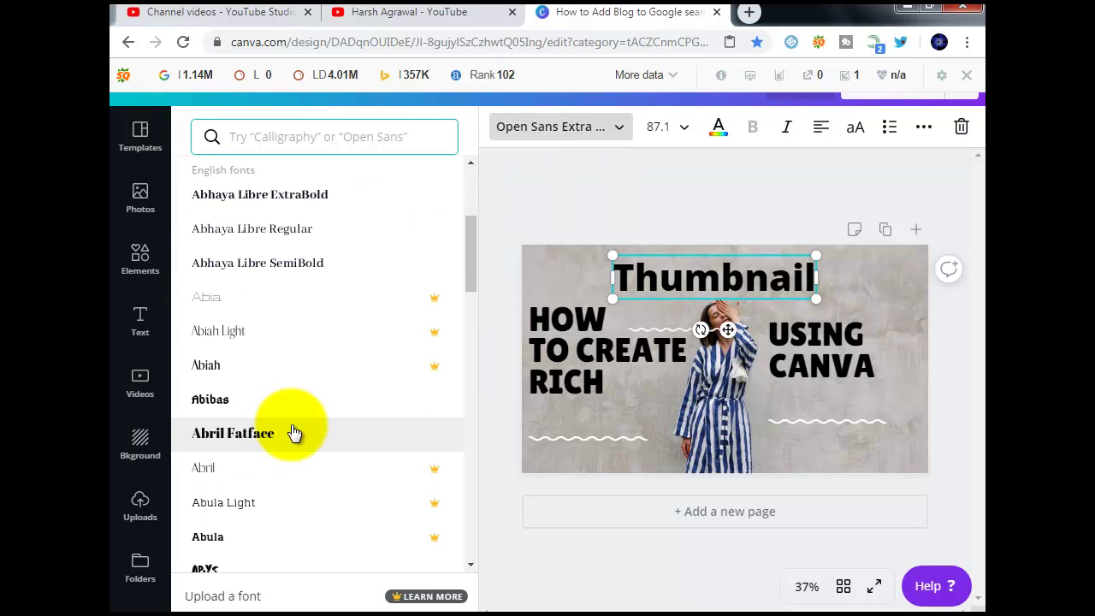
click(294, 433)
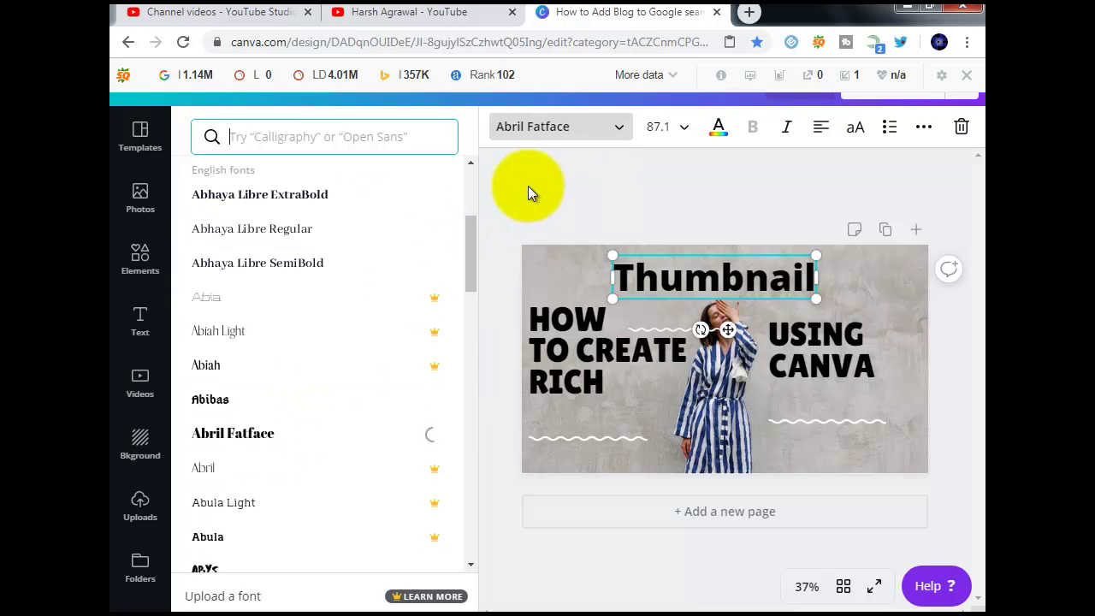
click(528, 186)
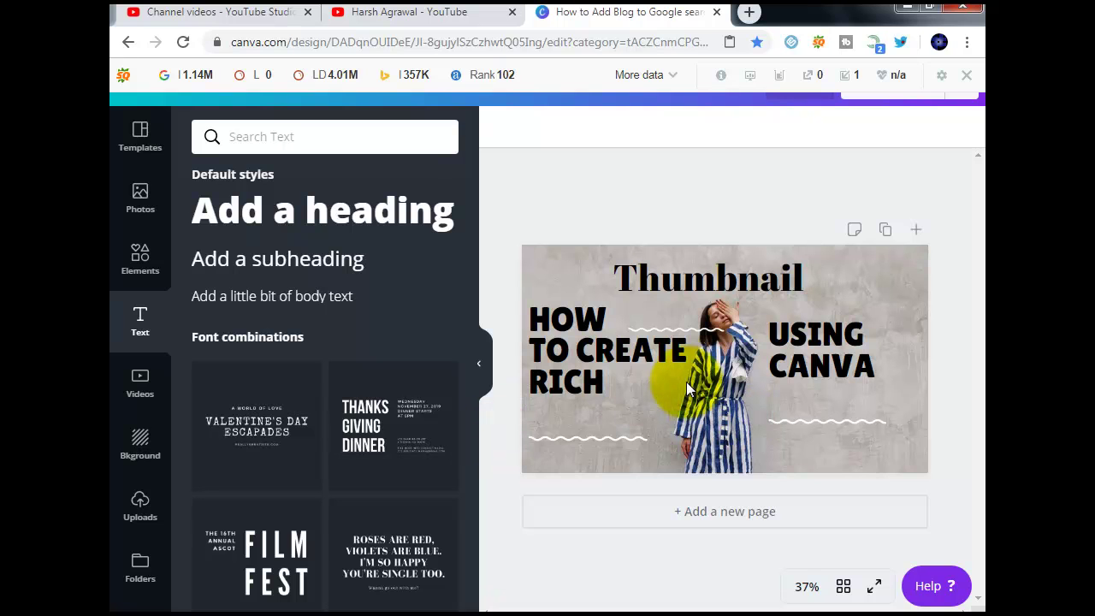
Disable the SEObar browser overlay for this domain
click(623, 187)
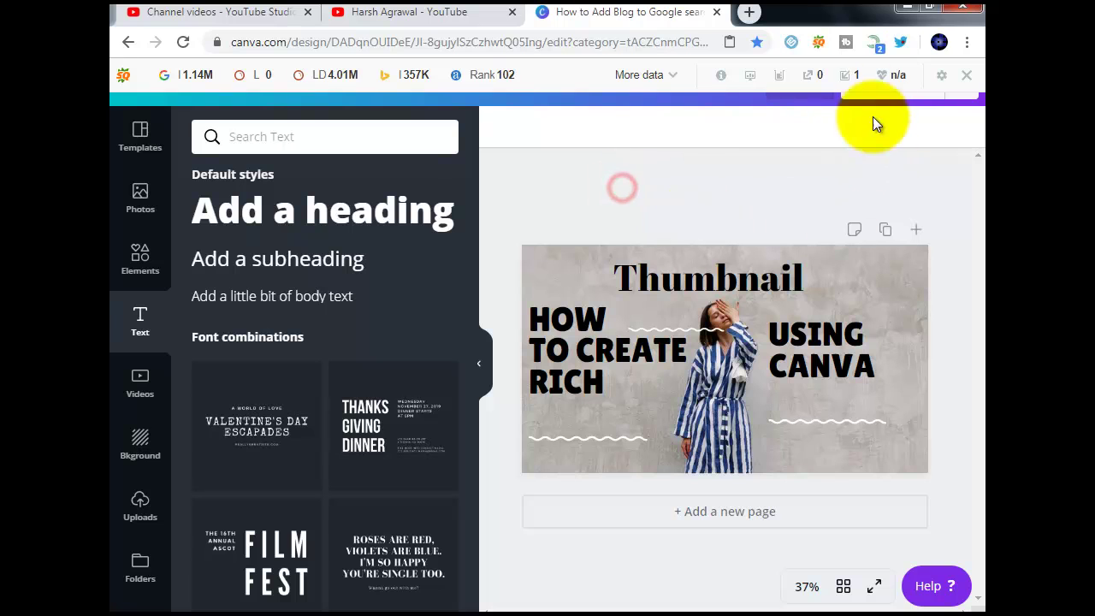
click(967, 75)
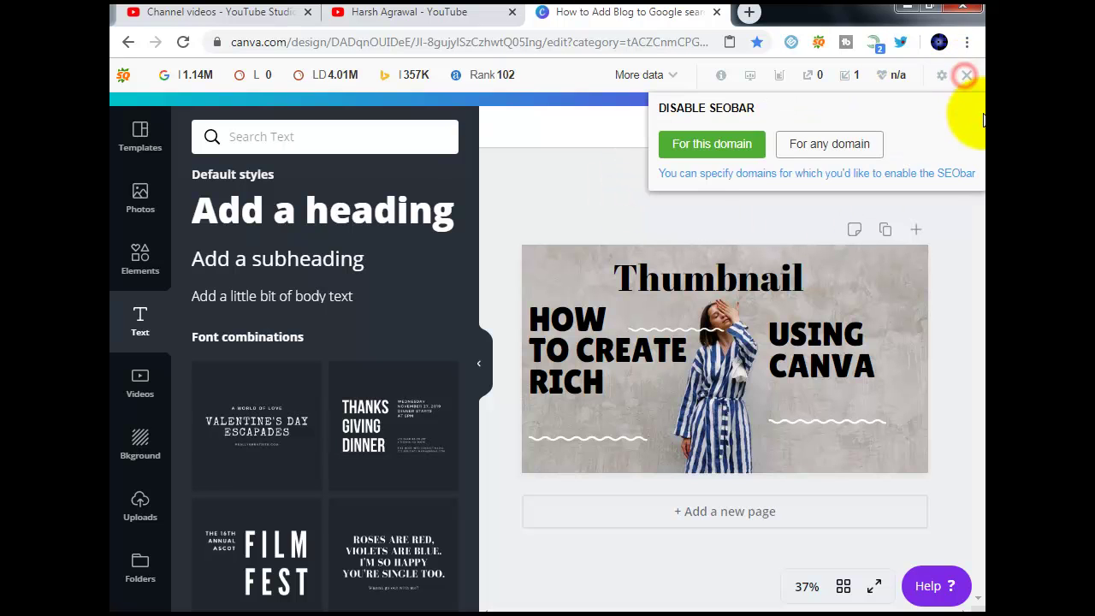
click(706, 141)
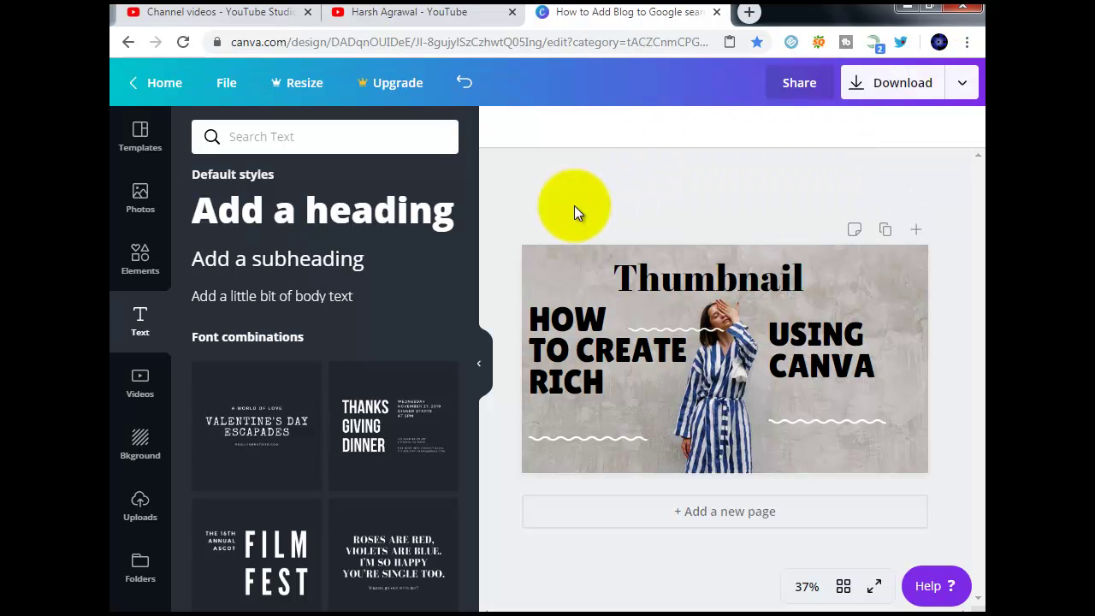
Download the thumbnail design as a PNG and show the downloaded file in its folder
click(900, 82)
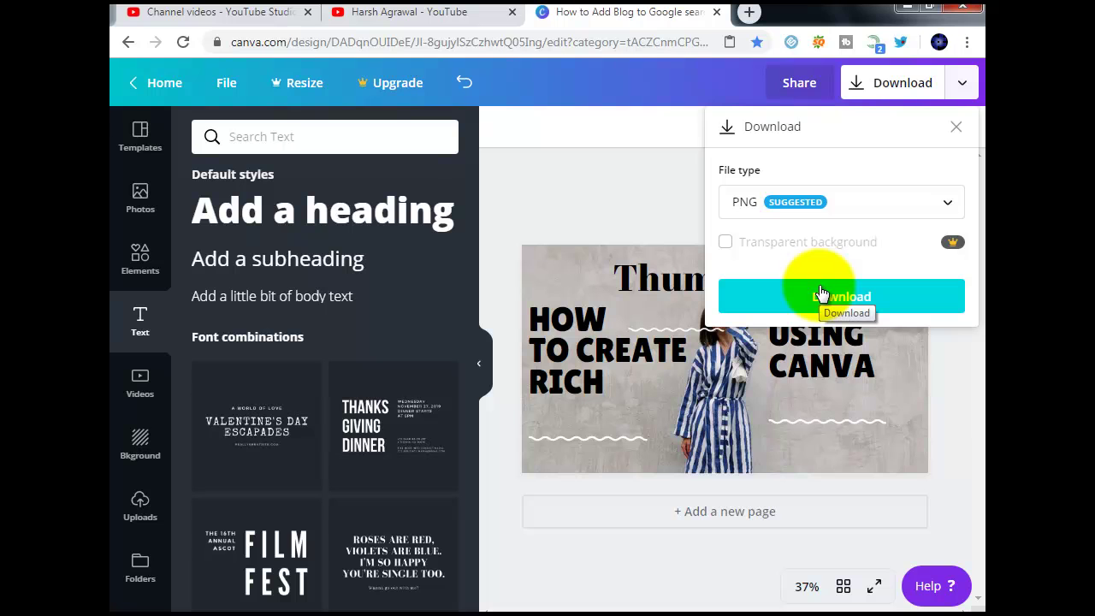
click(820, 295)
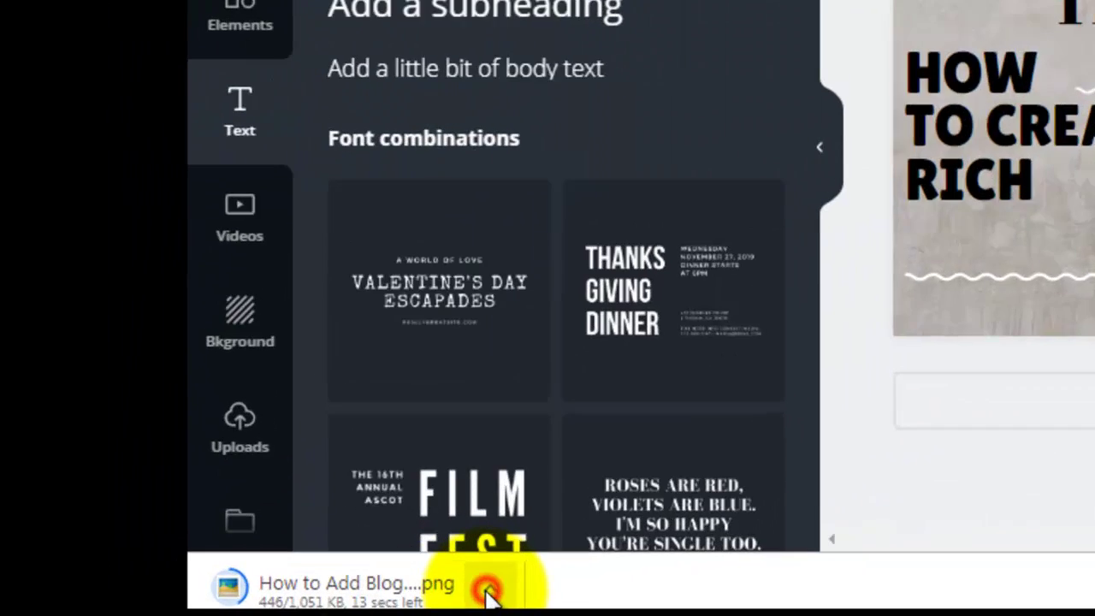
click(286, 601)
click(835, 423)
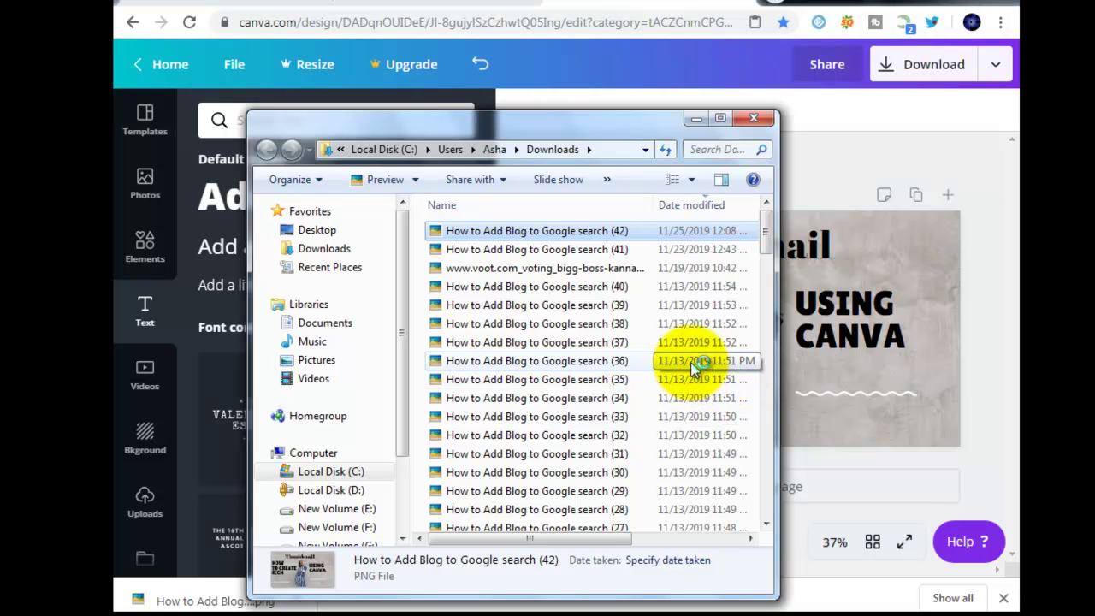
Open the downloaded "How to Add Blog to Google search (42)" image, inspect its text and photo up close, and return to the design
key(Return)
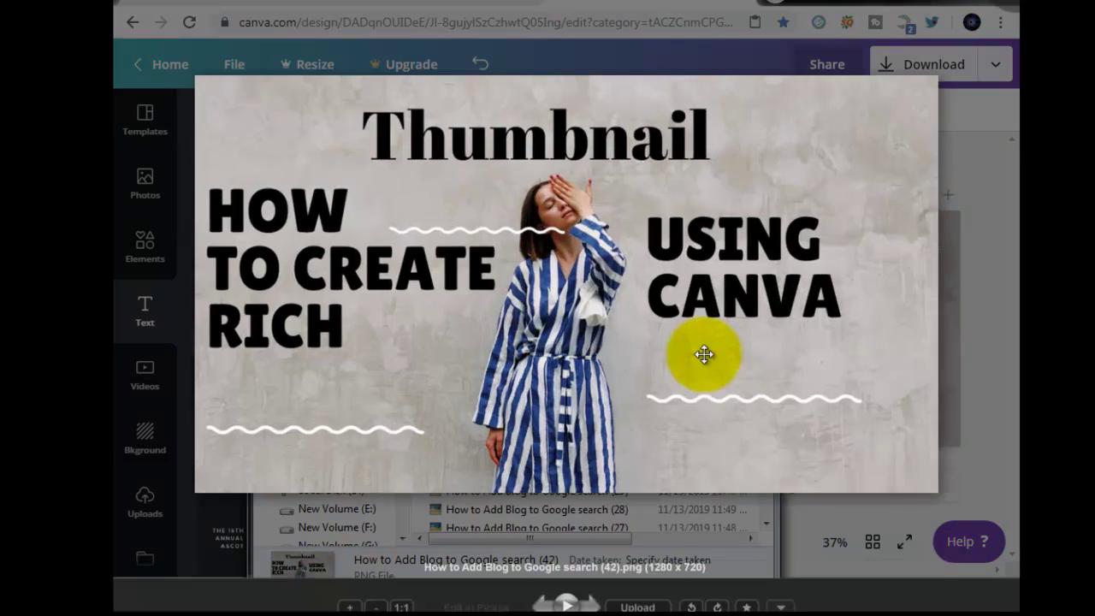
scroll(394, 261, up, 3)
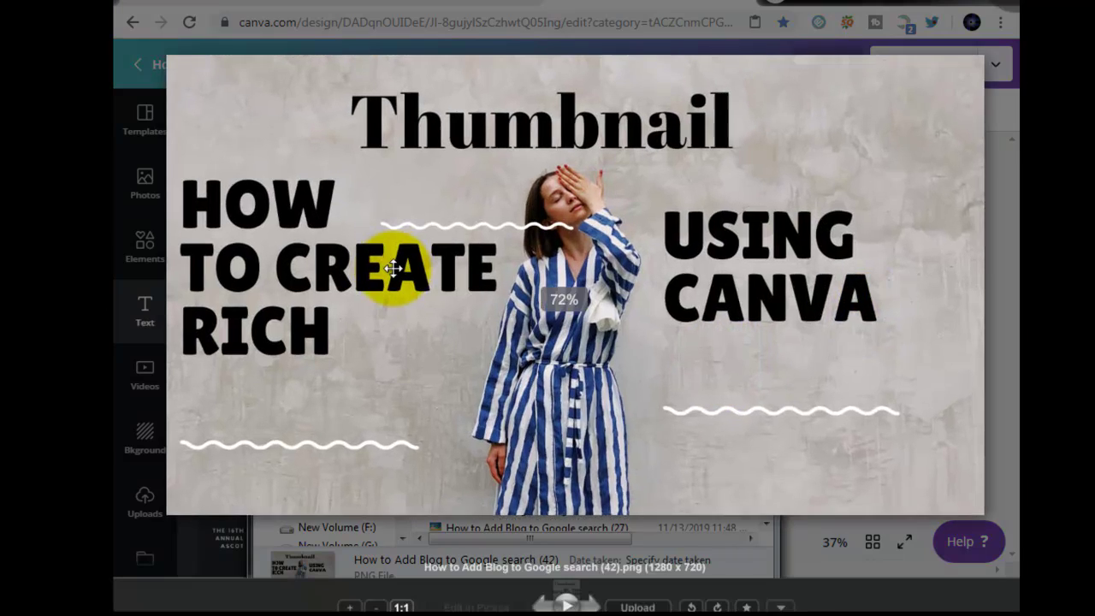
scroll(441, 237, up, 5)
drag(587, 61, 521, 416)
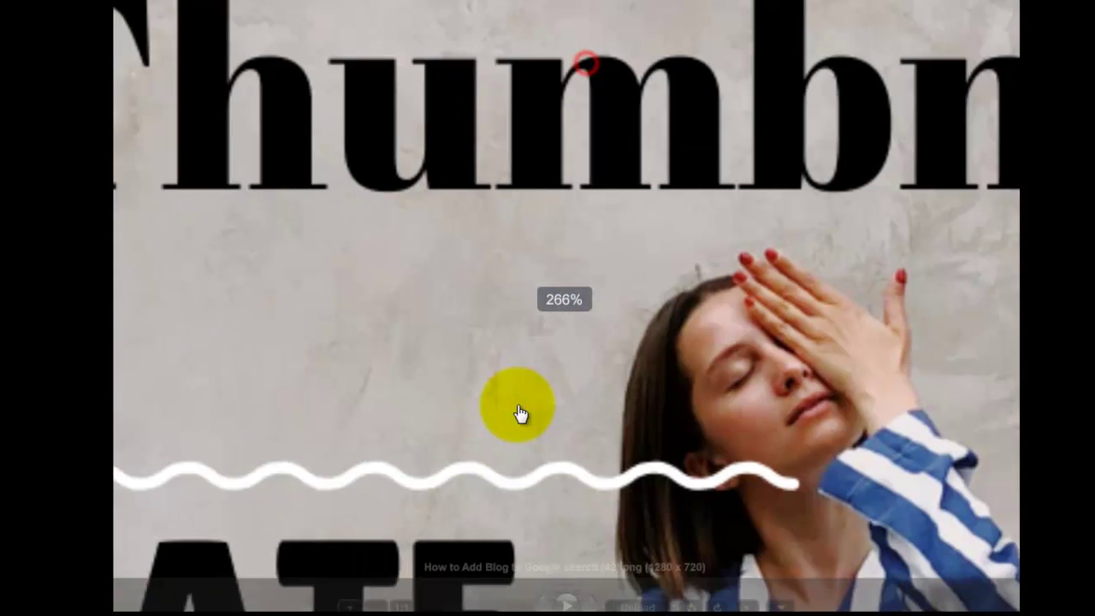
click(1000, 7)
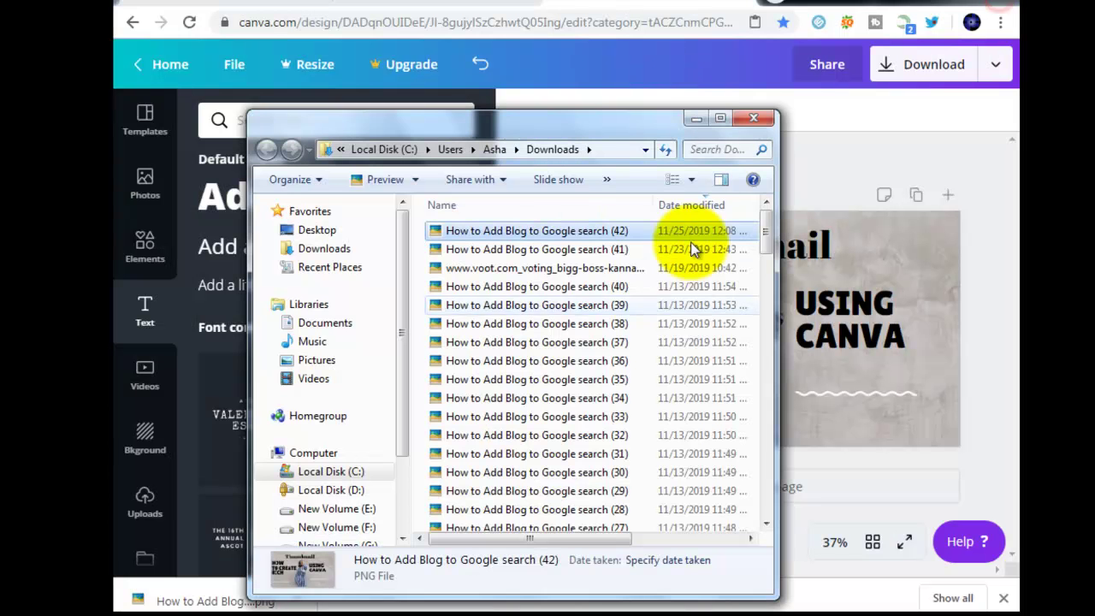
click(700, 116)
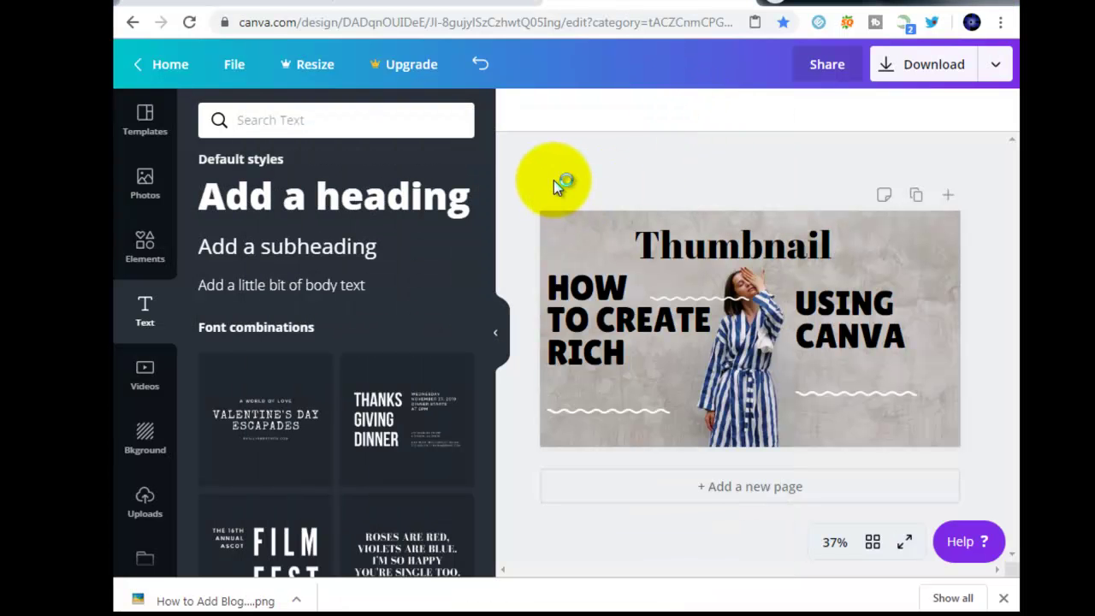